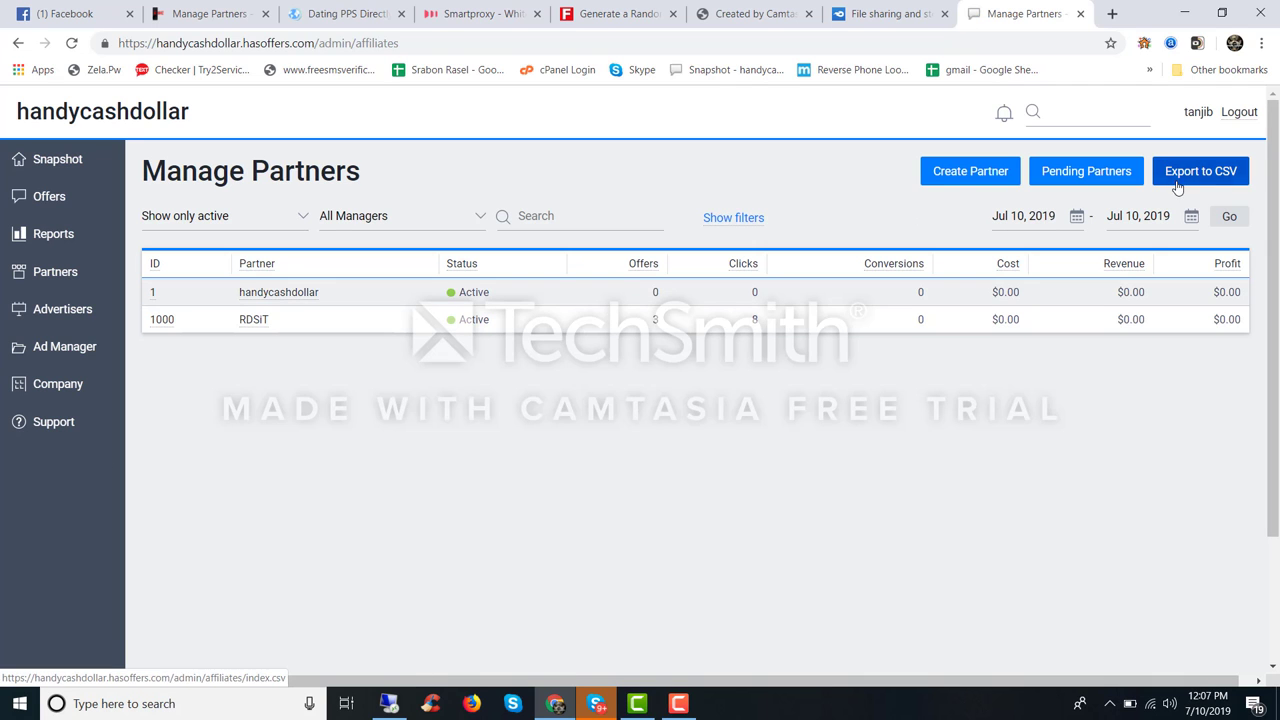
Step: Open four Create Partner forms in background tabs from the Manage Partners page
{"action": "middle_click", "coordinate": [969, 177]}
{"action": "middle_click", "coordinate": [969, 177]}
{"action": "middle_click", "coordinate": [969, 177]}
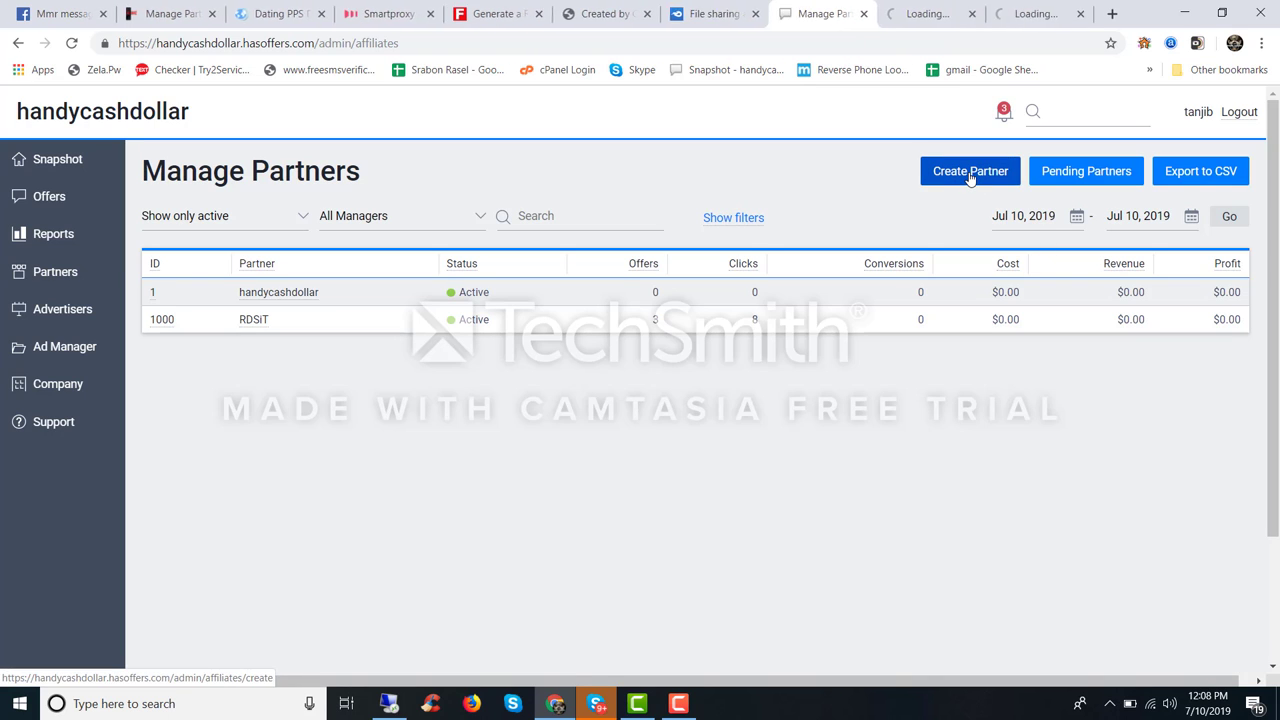
{"action": "middle_click", "coordinate": [969, 177]}
{"action": "middle_click", "coordinate": [969, 177]}
{"action": "middle_click", "coordinate": [969, 177]}
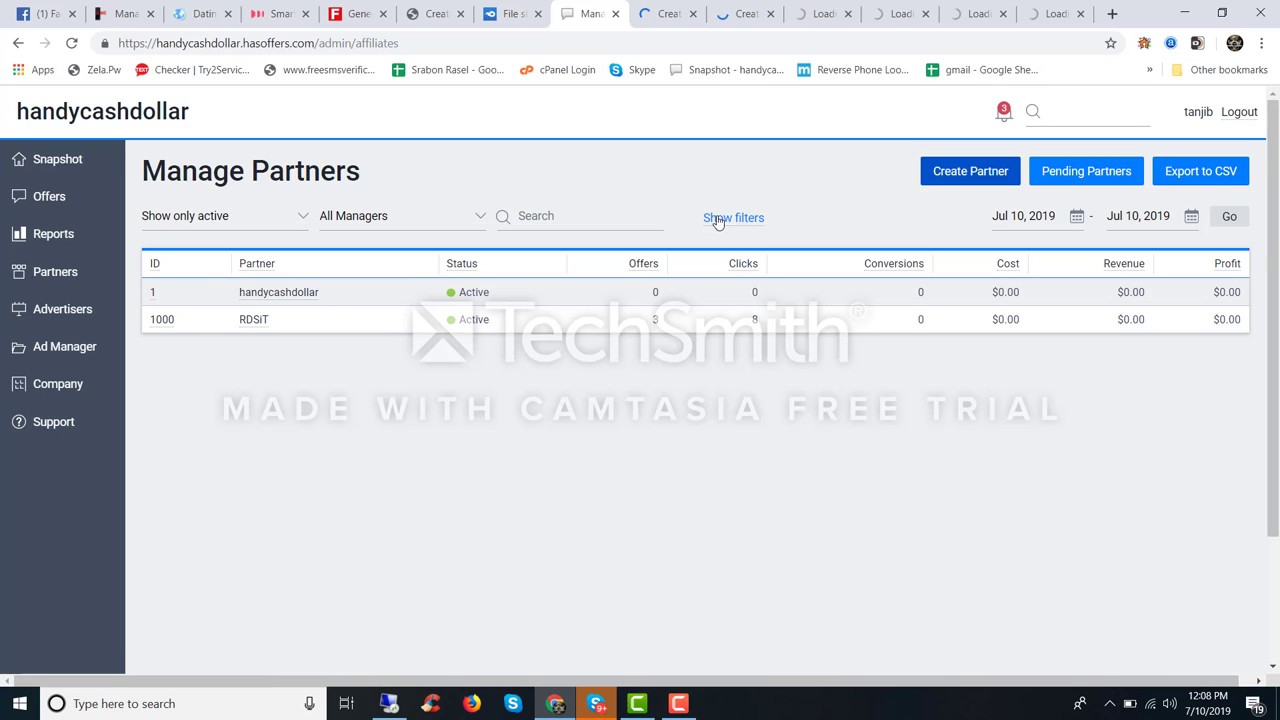
Step: Generate a new random US identity in Fake Name Generator and select its full name
{"action": "left_click", "coordinate": [667, 15]}
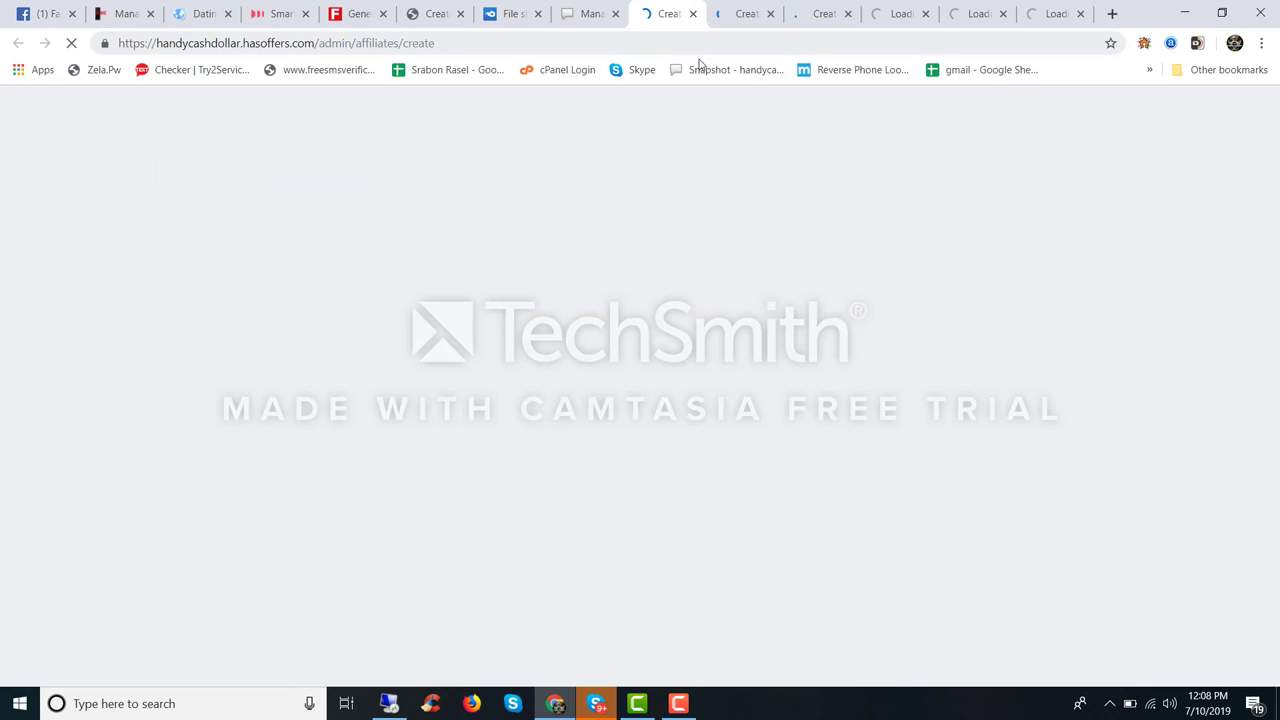
{"action": "left_click", "coordinate": [372, 14]}
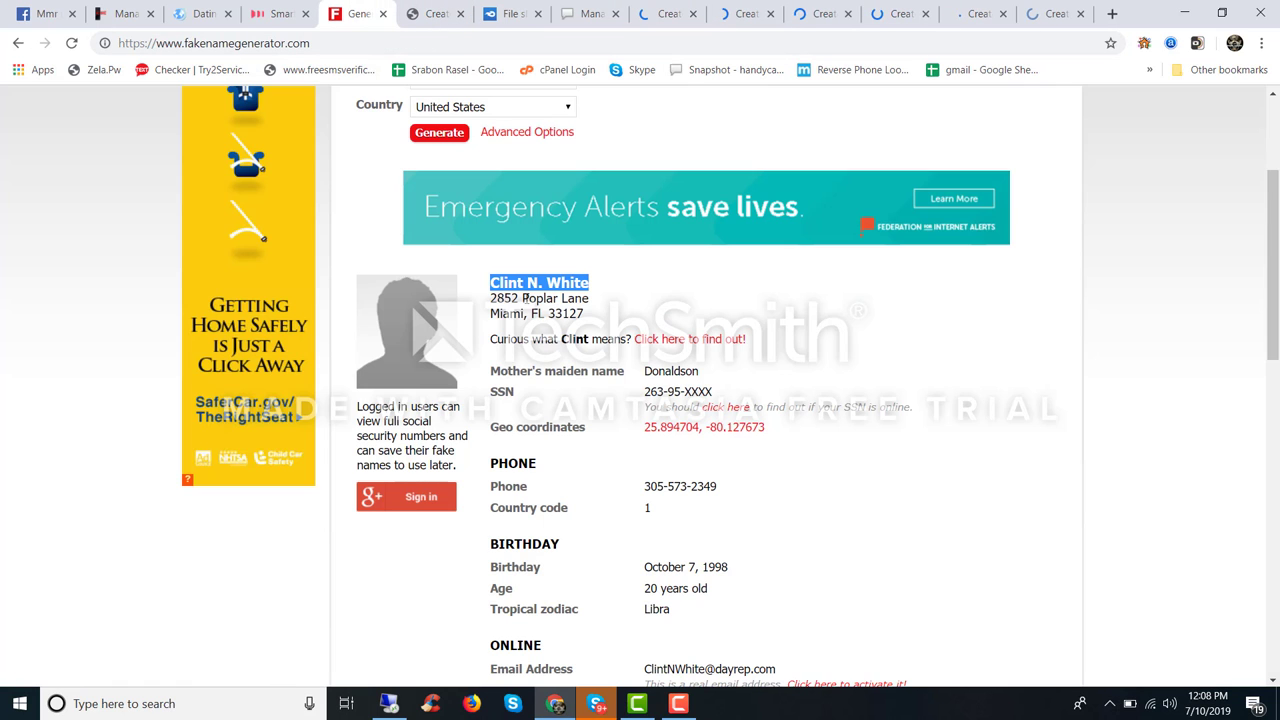
{"action": "scroll", "coordinate": [529, 285], "scroll_direction": "up", "scroll_amount": 3}
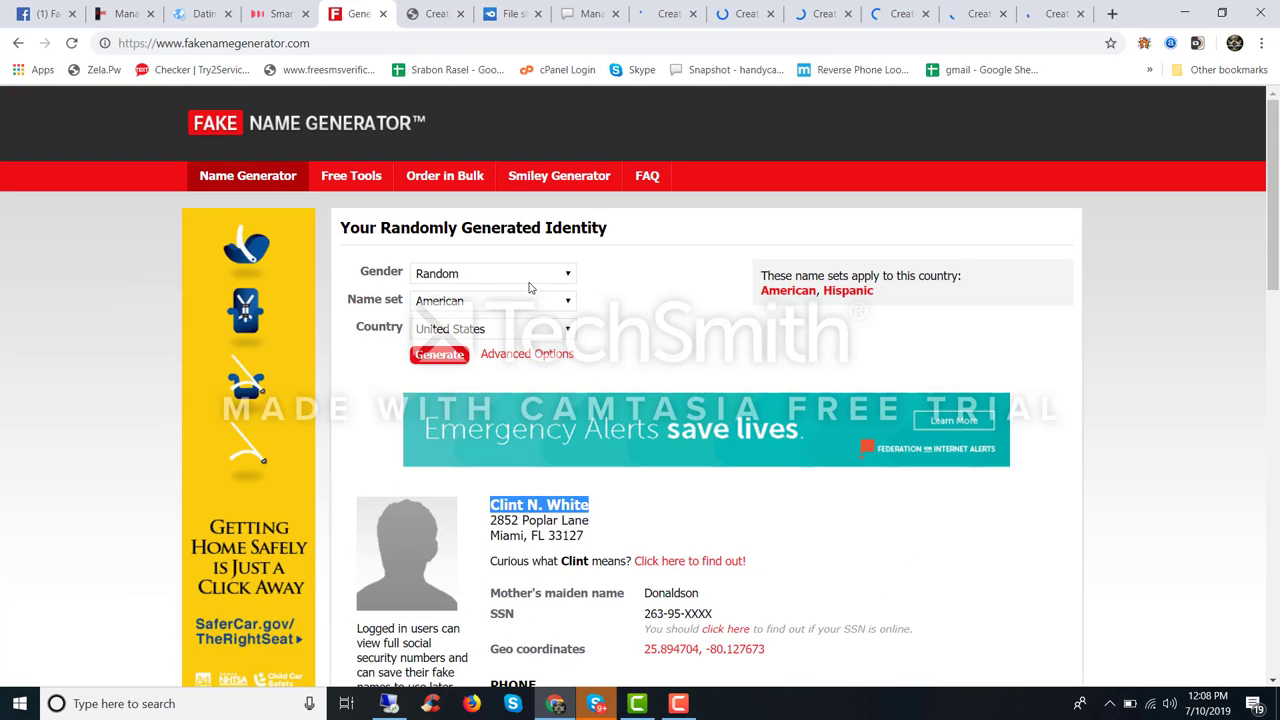
{"action": "left_click", "coordinate": [439, 354]}
{"action": "left_click", "coordinate": [440, 14]}
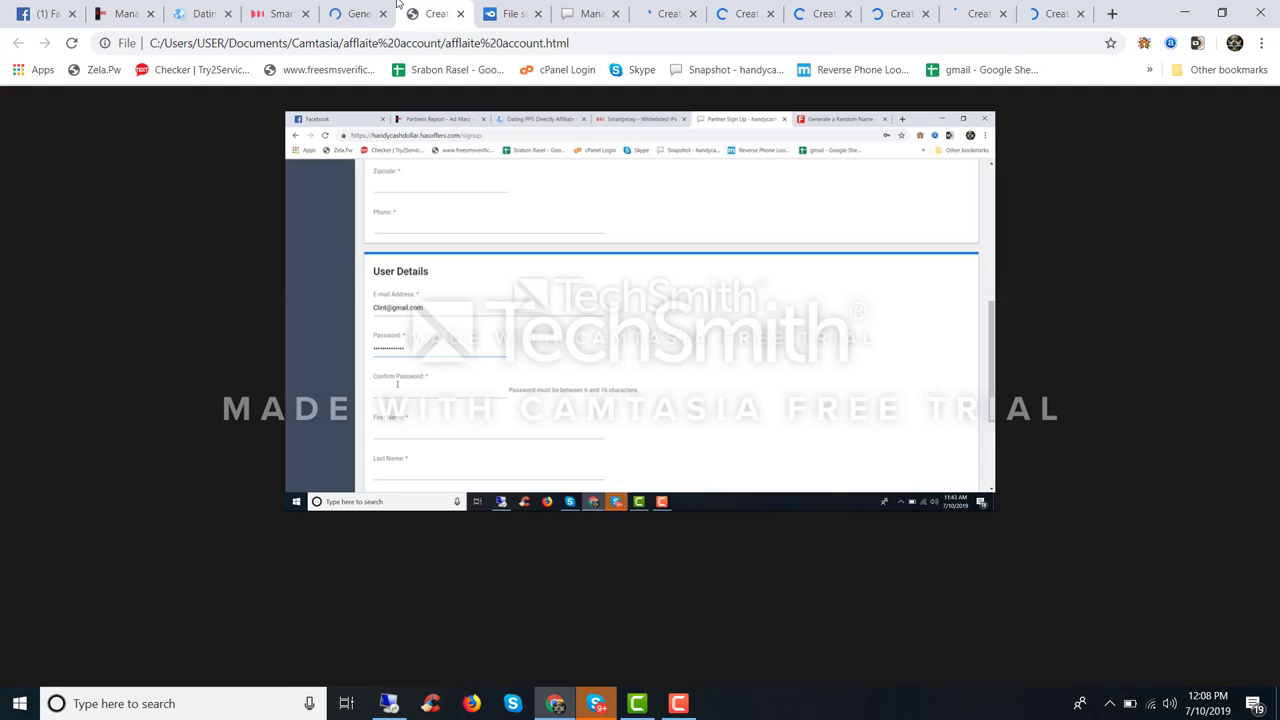
{"action": "left_click", "coordinate": [358, 14]}
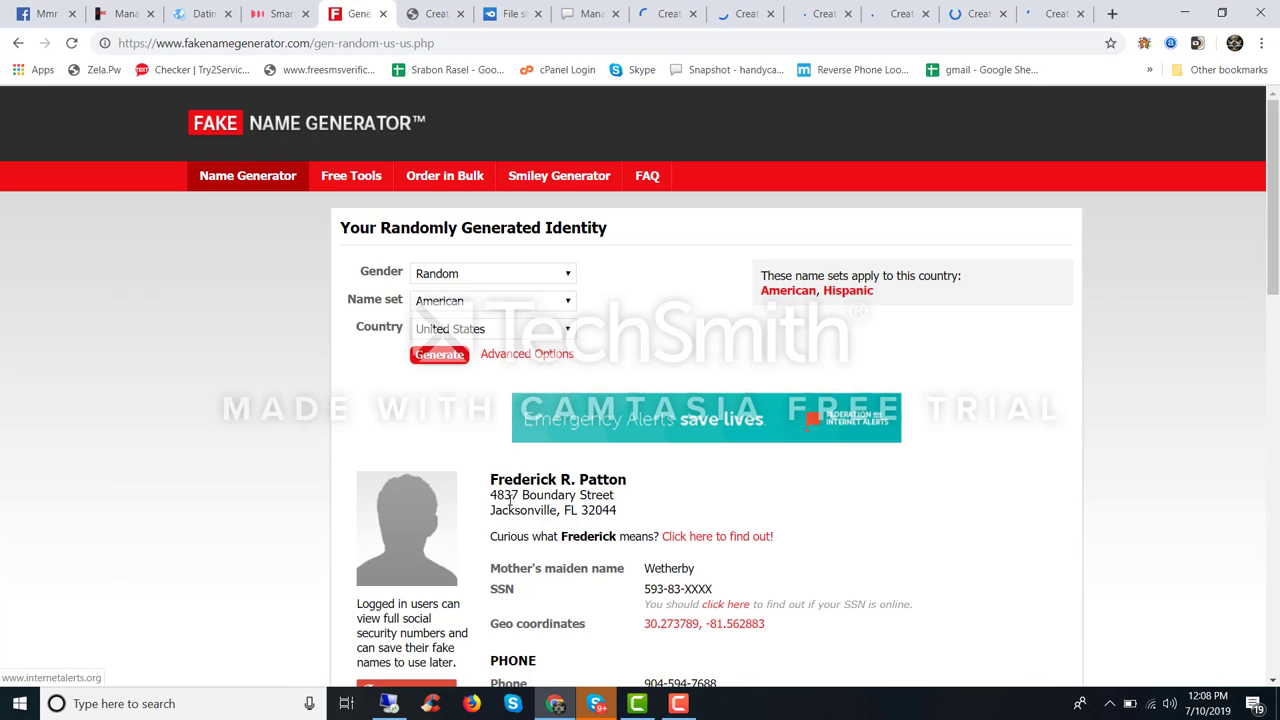
{"action": "left_click_drag", "start_coordinate": [490, 480], "coordinate": [632, 484]}
{"action": "key", "text": "ctrl+c"}
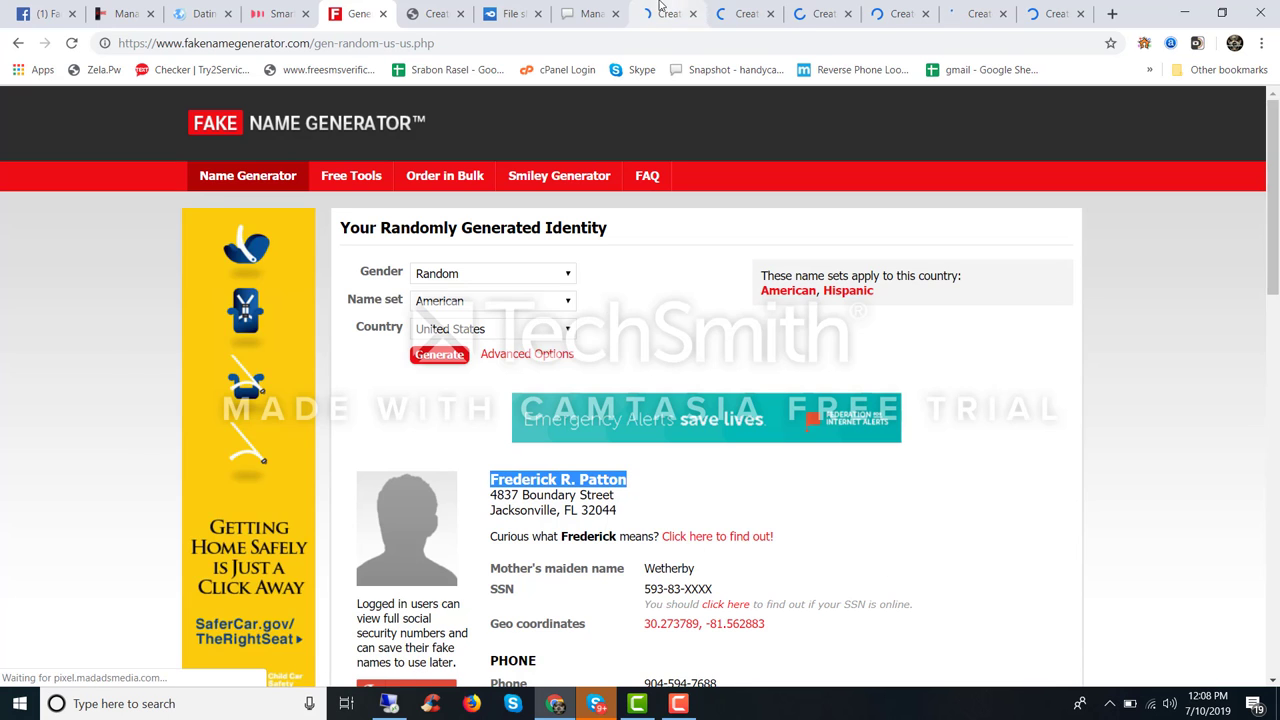
{"action": "left_click", "coordinate": [668, 14]}
Step: Look through the open Create Partner tabs and settle on one to fill in
{"action": "scroll", "coordinate": [320, 320], "scroll_direction": "down", "scroll_amount": 6}
{"action": "scroll", "coordinate": [306, 375], "scroll_direction": "down", "scroll_amount": 1}
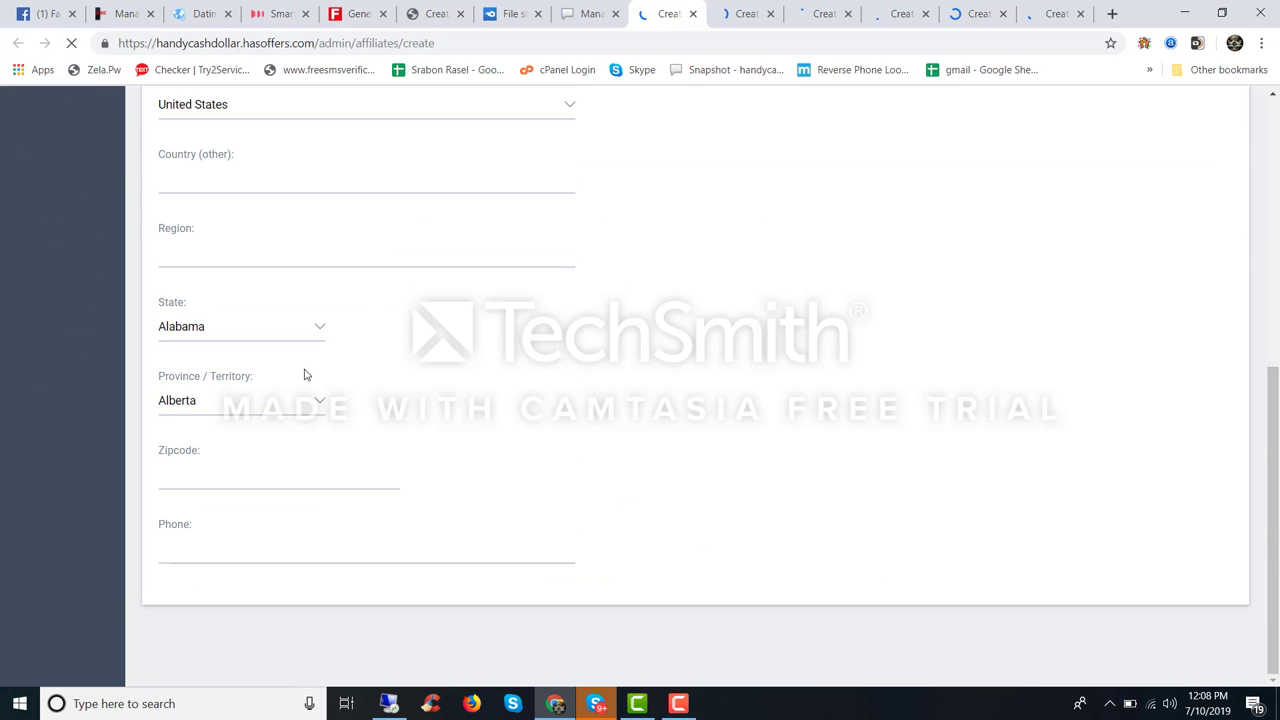
{"action": "scroll", "coordinate": [614, 251], "scroll_direction": "up", "scroll_amount": 10}
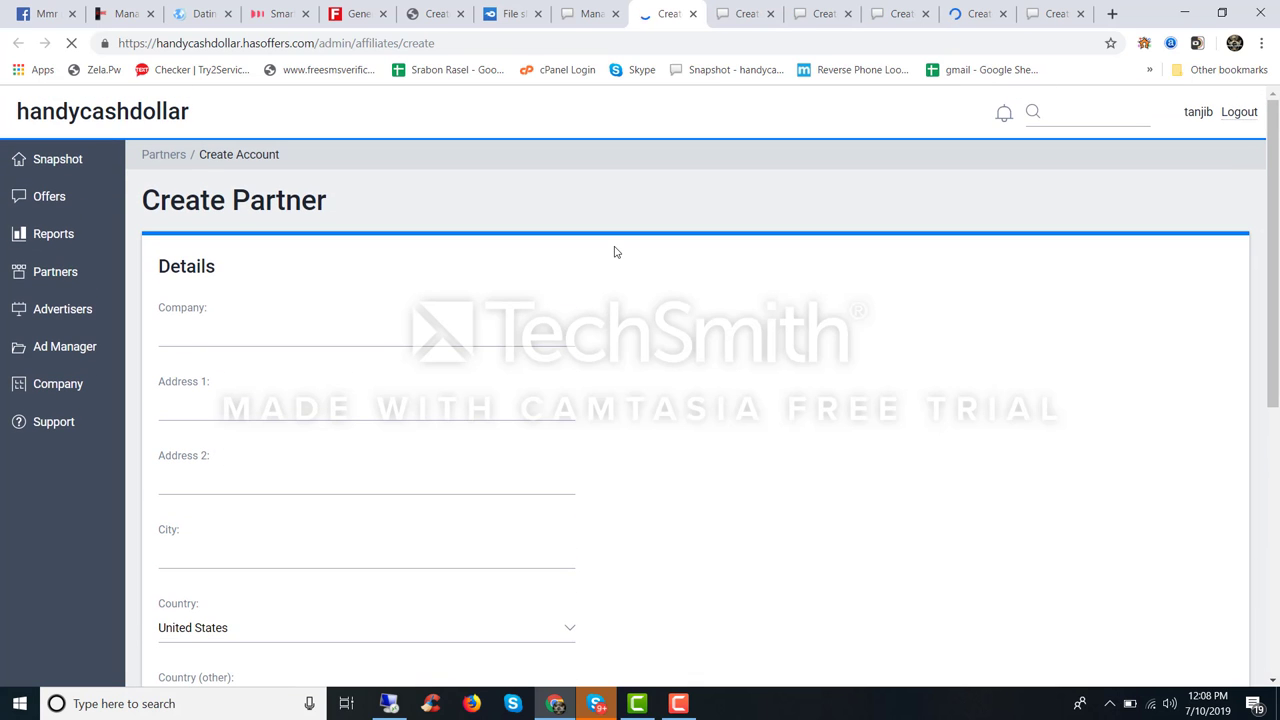
{"action": "scroll", "coordinate": [645, 266], "scroll_direction": "down", "scroll_amount": 5}
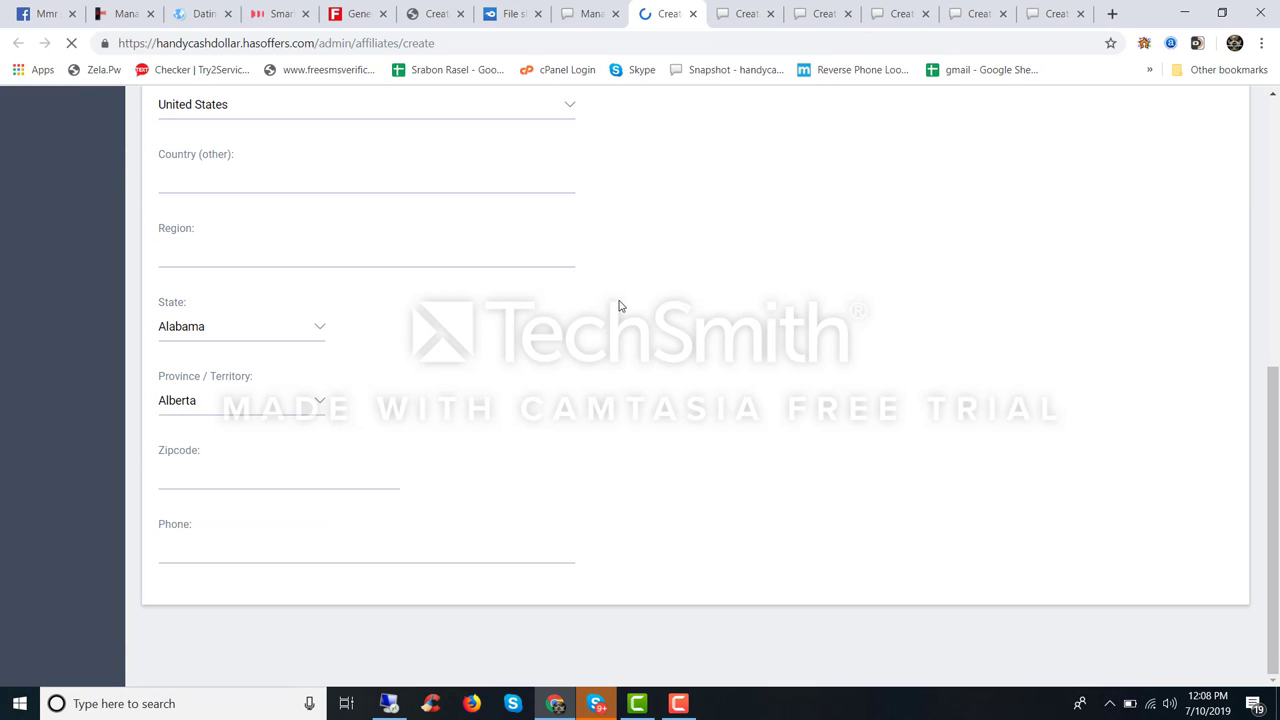
{"action": "left_click", "coordinate": [829, 13]}
{"action": "scroll", "coordinate": [603, 272], "scroll_direction": "down", "scroll_amount": 8}
{"action": "scroll", "coordinate": [603, 272], "scroll_direction": "up", "scroll_amount": 14}
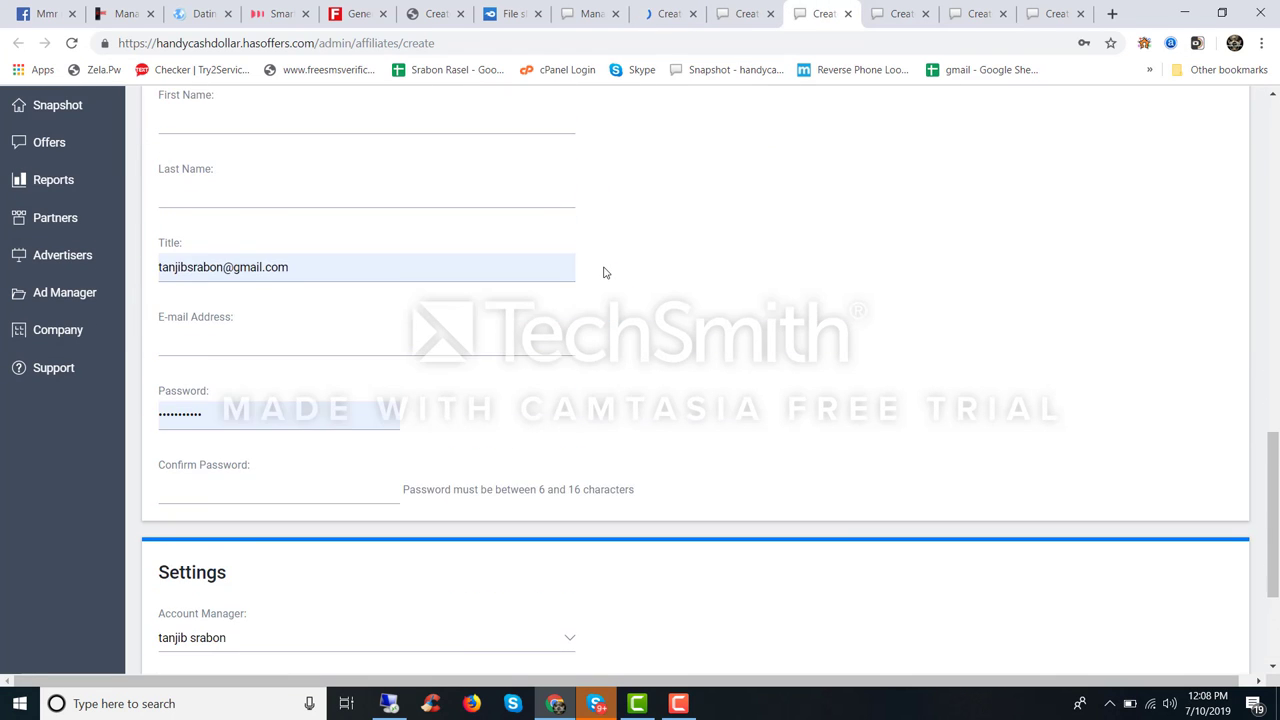
{"action": "left_click", "coordinate": [605, 14]}
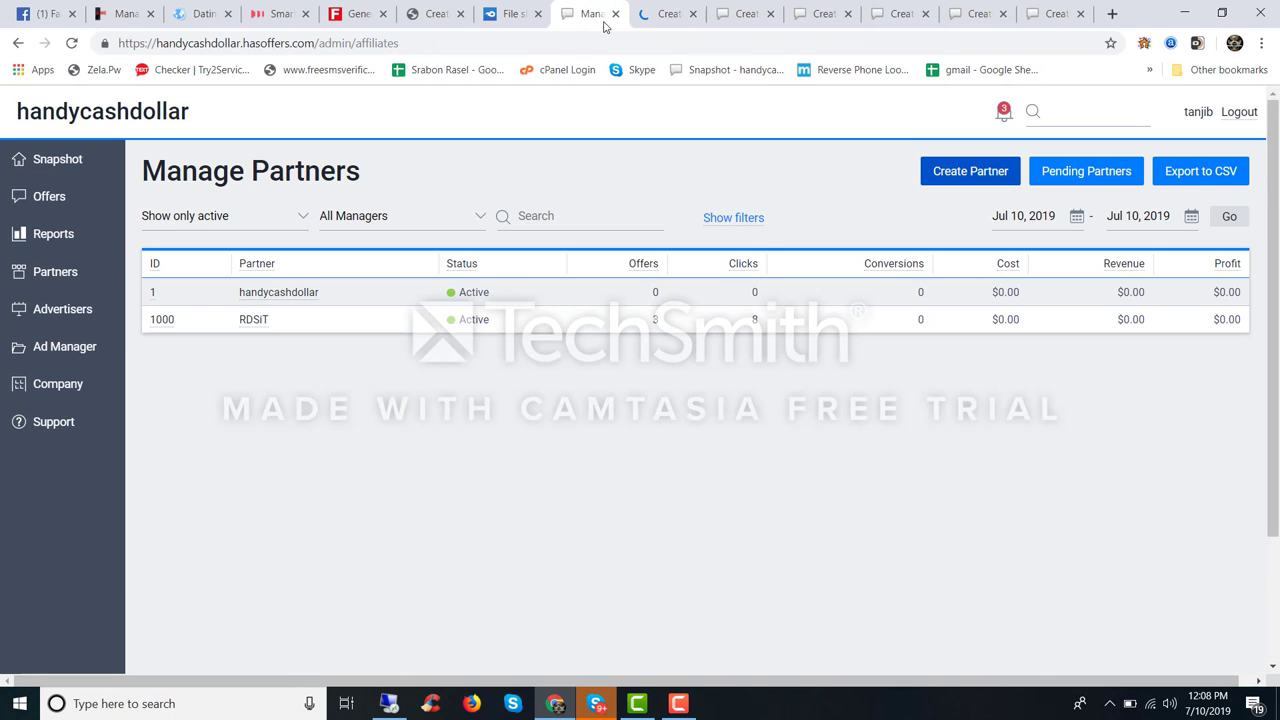
{"action": "left_click", "coordinate": [668, 13]}
{"action": "left_click", "coordinate": [750, 8]}
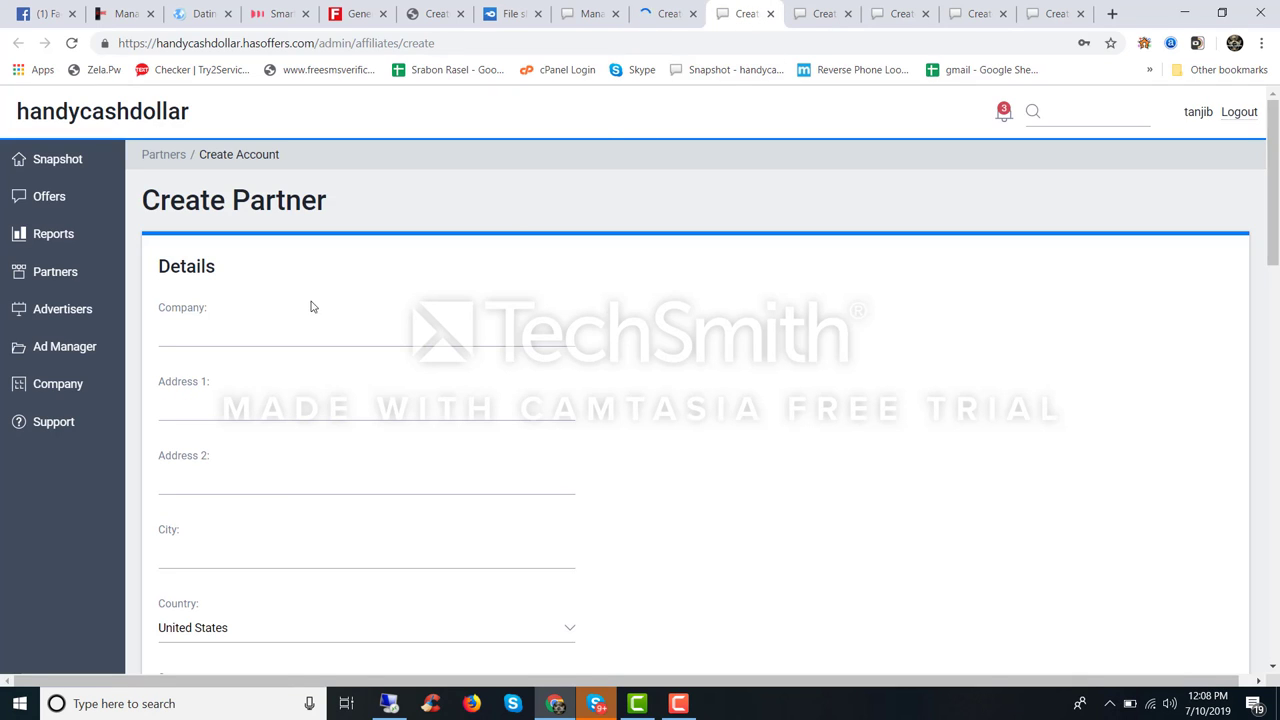
Step: Paste the generated name into Company, Address 1, Address 2 and City
{"action": "left_click", "coordinate": [188, 329]}
{"action": "key", "text": "ctrl+v"}
{"action": "left_click", "coordinate": [186, 408]}
{"action": "key", "text": "ctrl+v"}
{"action": "left_click", "coordinate": [186, 482]}
{"action": "key", "text": "ctrl+v"}
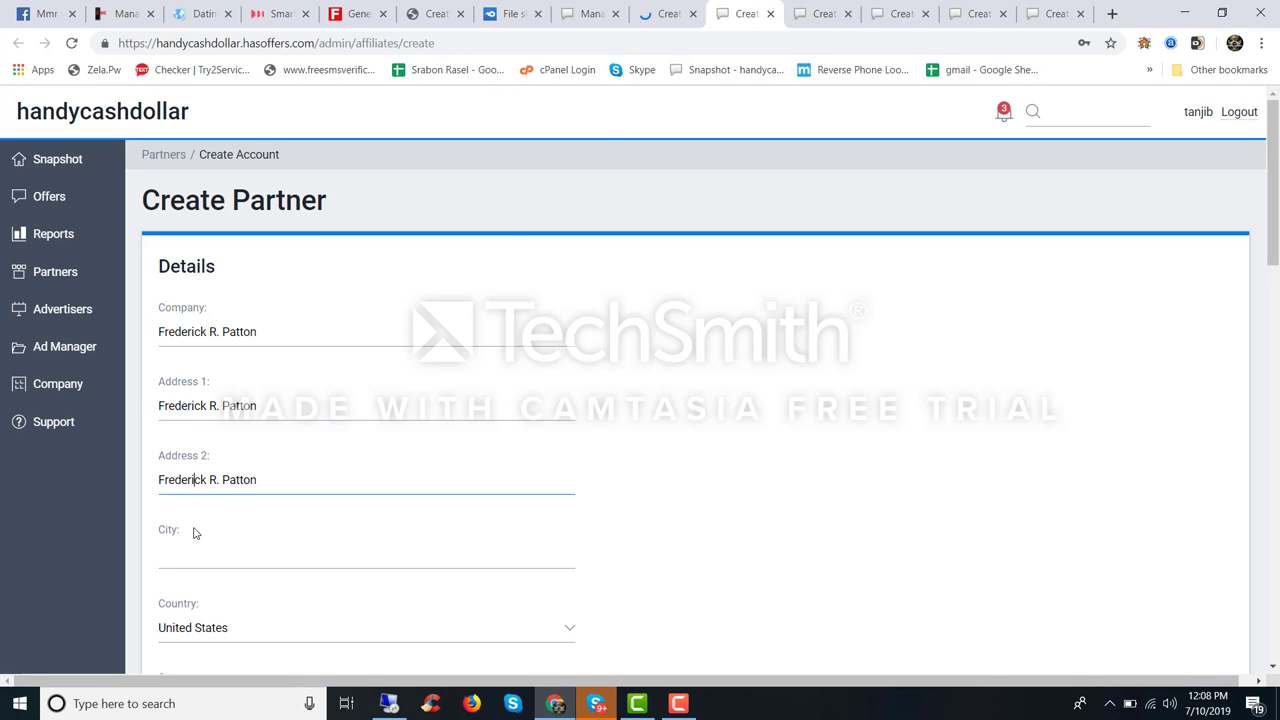
{"action": "left_click", "coordinate": [186, 555]}
{"action": "key", "text": "ctrl+v"}
{"action": "scroll", "coordinate": [225, 487], "scroll_direction": "down", "scroll_amount": 2}
{"action": "scroll", "coordinate": [181, 539], "scroll_direction": "down", "scroll_amount": 2}
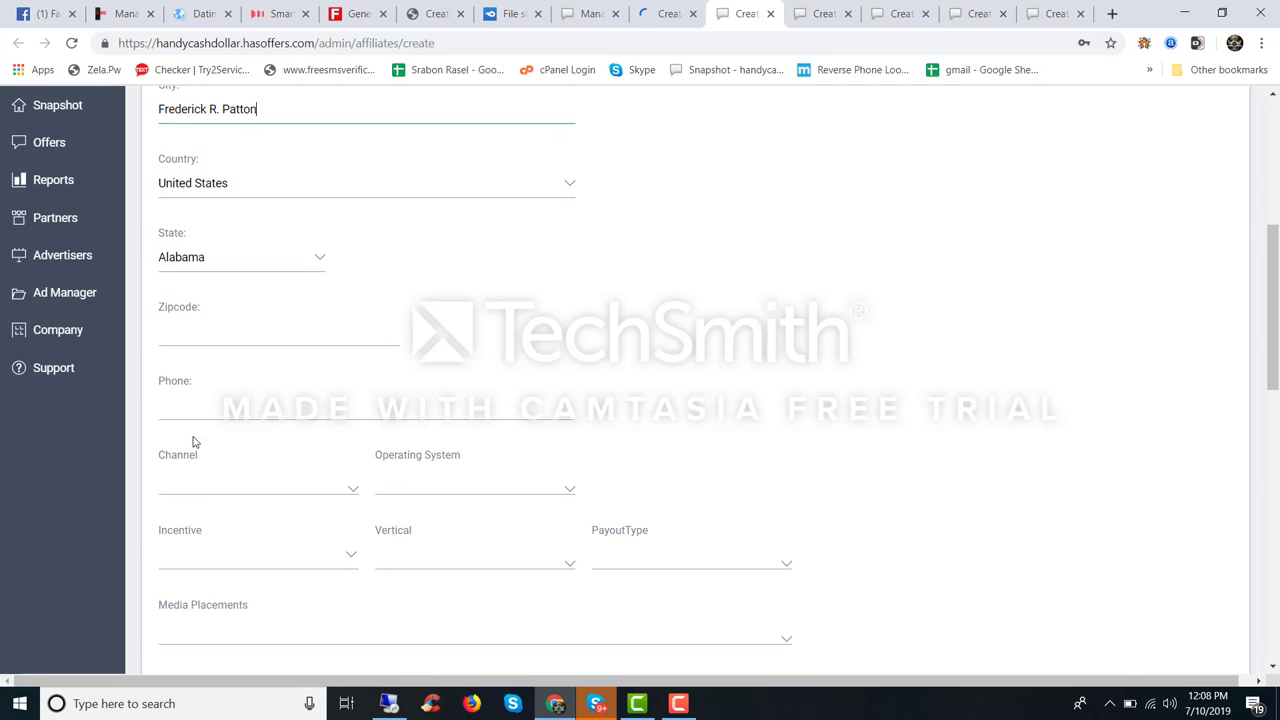
Step: Enter Zipcode 3144 and remove the wrongly pasted name from Phone
{"action": "left_click", "coordinate": [199, 330]}
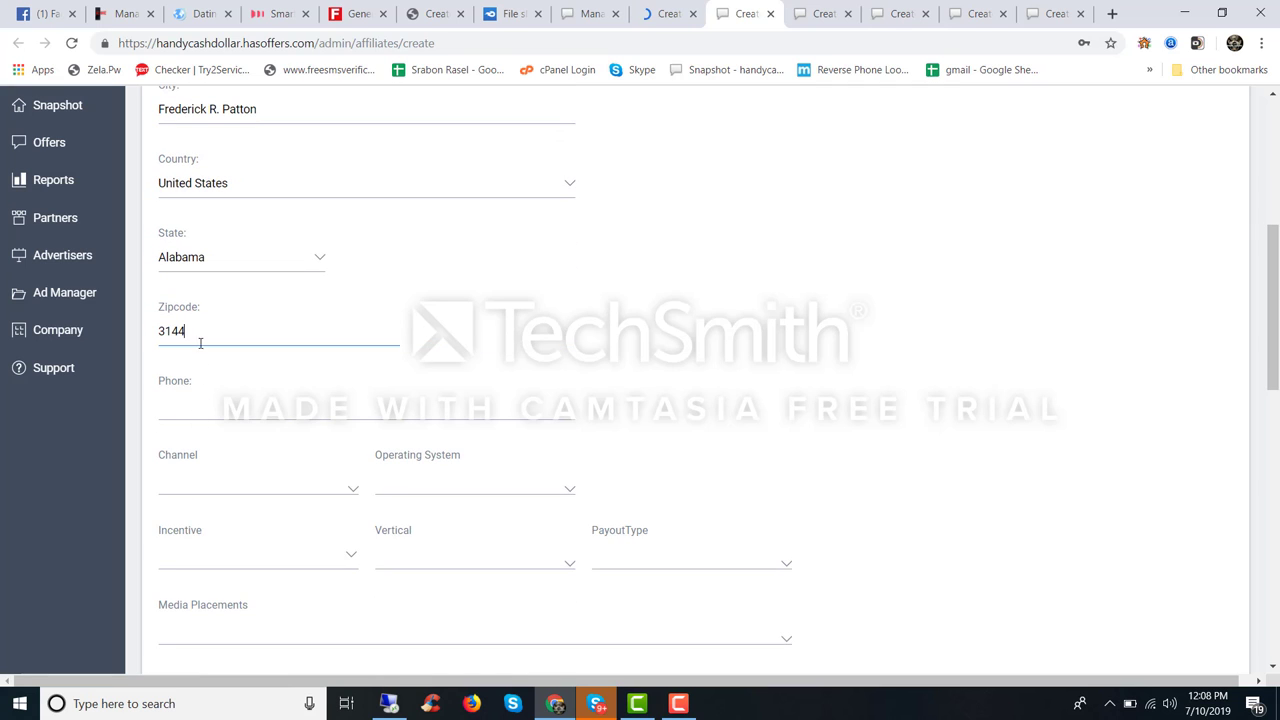
{"action": "left_click", "coordinate": [205, 405]}
{"action": "key", "text": "ctrl+v"}
{"action": "scroll", "coordinate": [205, 405], "scroll_direction": "down", "scroll_amount": 5}
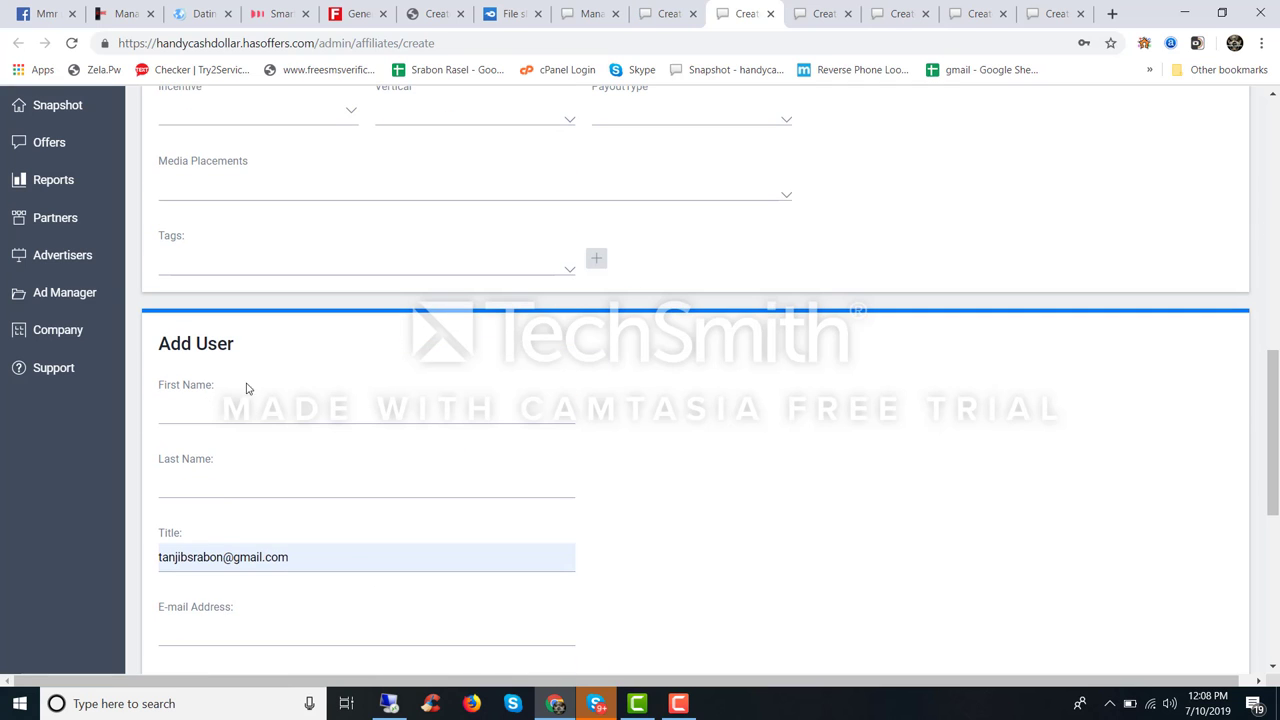
{"action": "scroll", "coordinate": [260, 383], "scroll_direction": "up", "scroll_amount": 5}
{"action": "key", "text": "ctrl+shift+Left"}
{"action": "key", "text": "ctrl+shift+Left"}
{"action": "key", "text": "ctrl+shift+Left"}
{"action": "key", "text": "ctrl+c"}
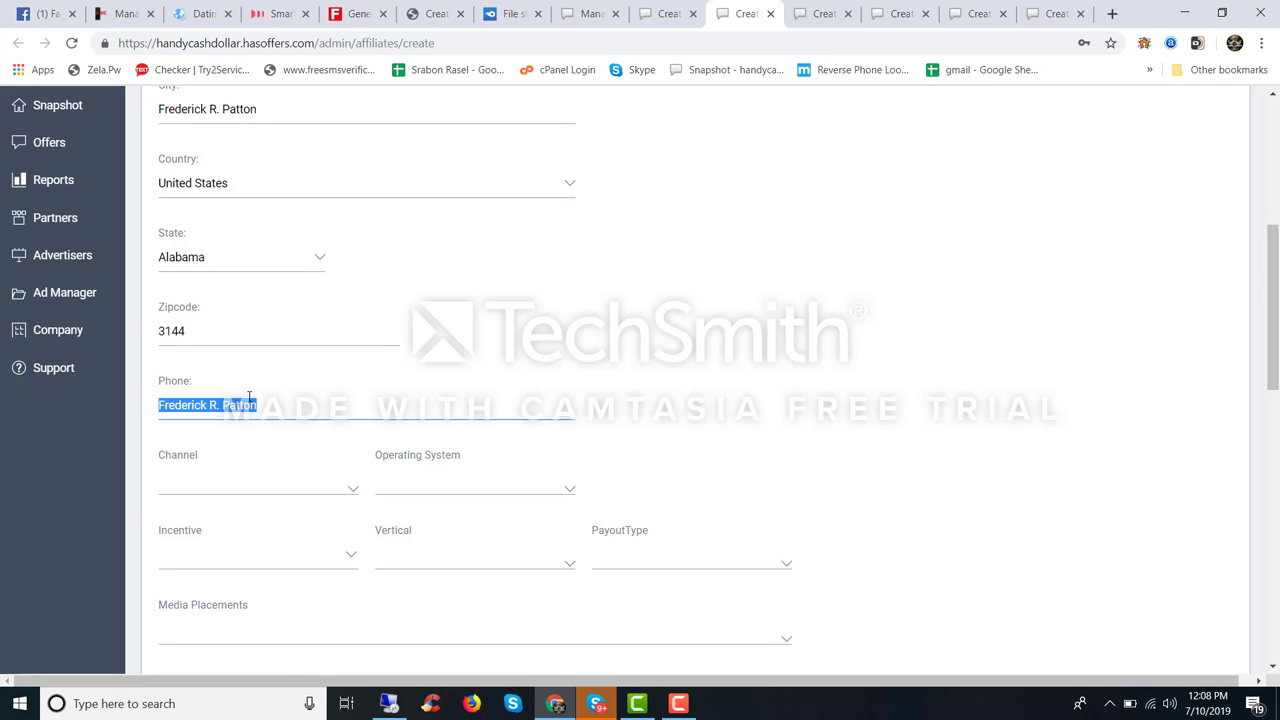
{"action": "key", "text": "BackSpace"}
{"action": "scroll", "coordinate": [268, 395], "scroll_direction": "down", "scroll_amount": 5}
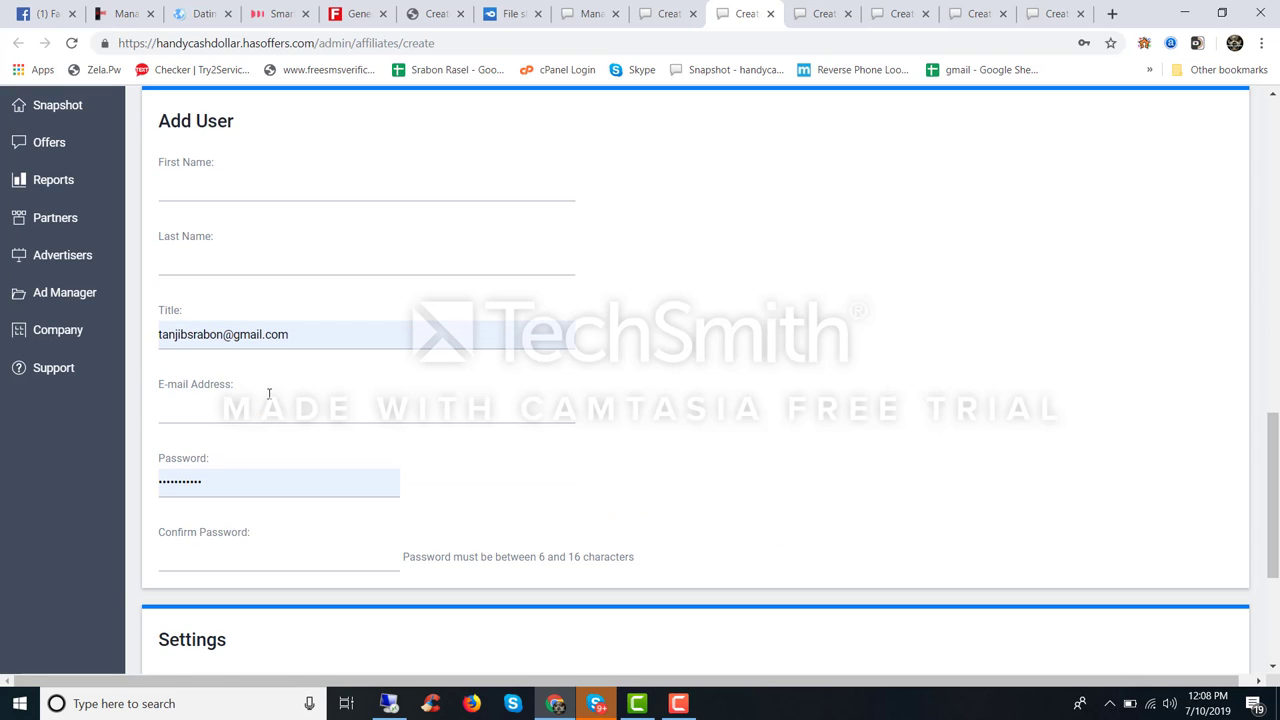
Step: Paste the generated name into the First Name and Last Name fields
{"action": "left_click", "coordinate": [206, 191]}
{"action": "key", "text": "ctrl+v"}
{"action": "left_click", "coordinate": [203, 258]}
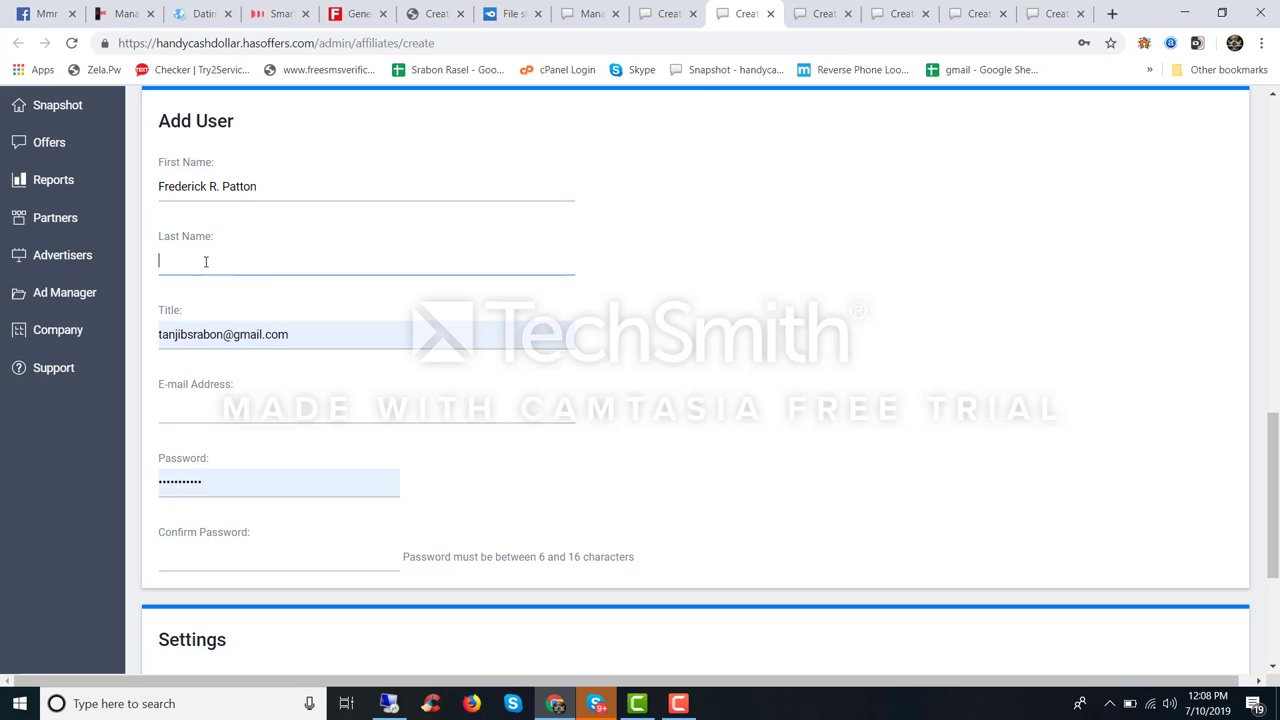
{"action": "key", "text": "ctrl+v"}
Step: Edit the autofilled Title text into an e-mail address and copy it into E-mail Address
{"action": "left_click", "coordinate": [232, 331]}
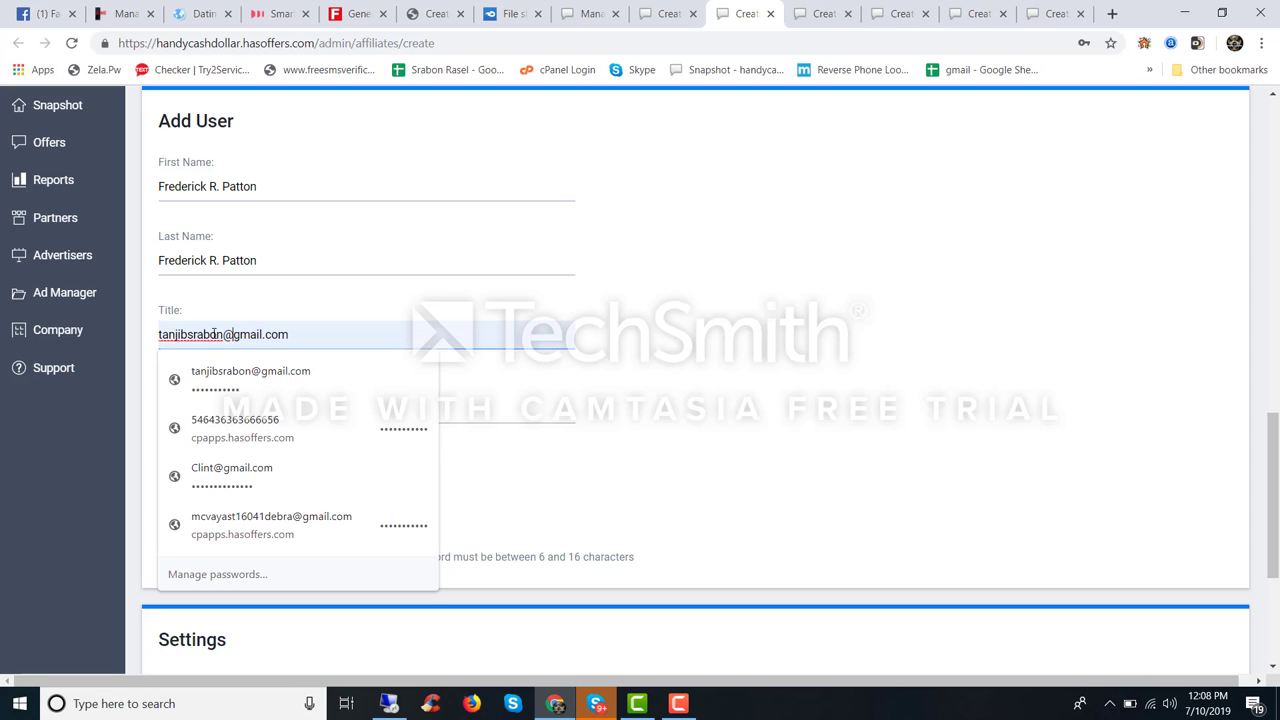
{"action": "double_click", "coordinate": [203, 334]}
{"action": "key", "text": "ctrl+v"}
{"action": "left_click", "coordinate": [226, 334]}
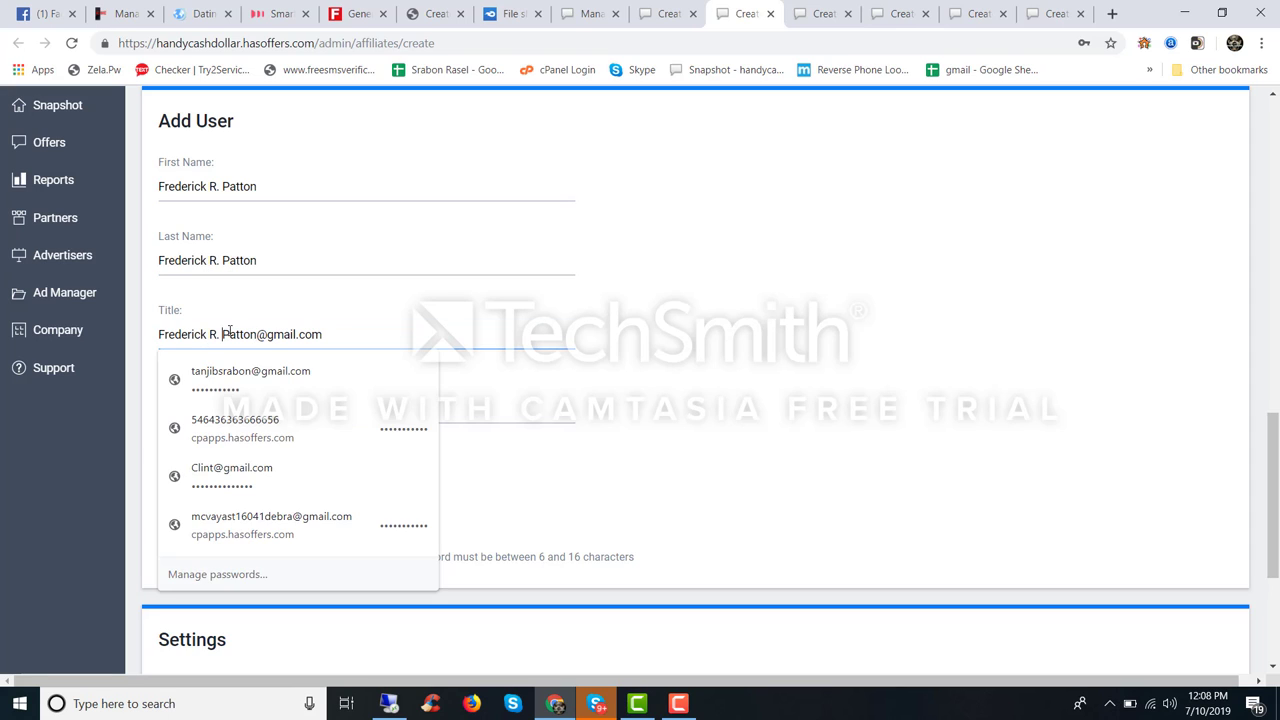
{"action": "key", "text": "BackSpace"}
{"action": "key", "text": "BackSpace"}
{"action": "key", "text": "BackSpace"}
{"action": "key", "text": "BackSpace"}
{"action": "left_click", "coordinate": [192, 410]}
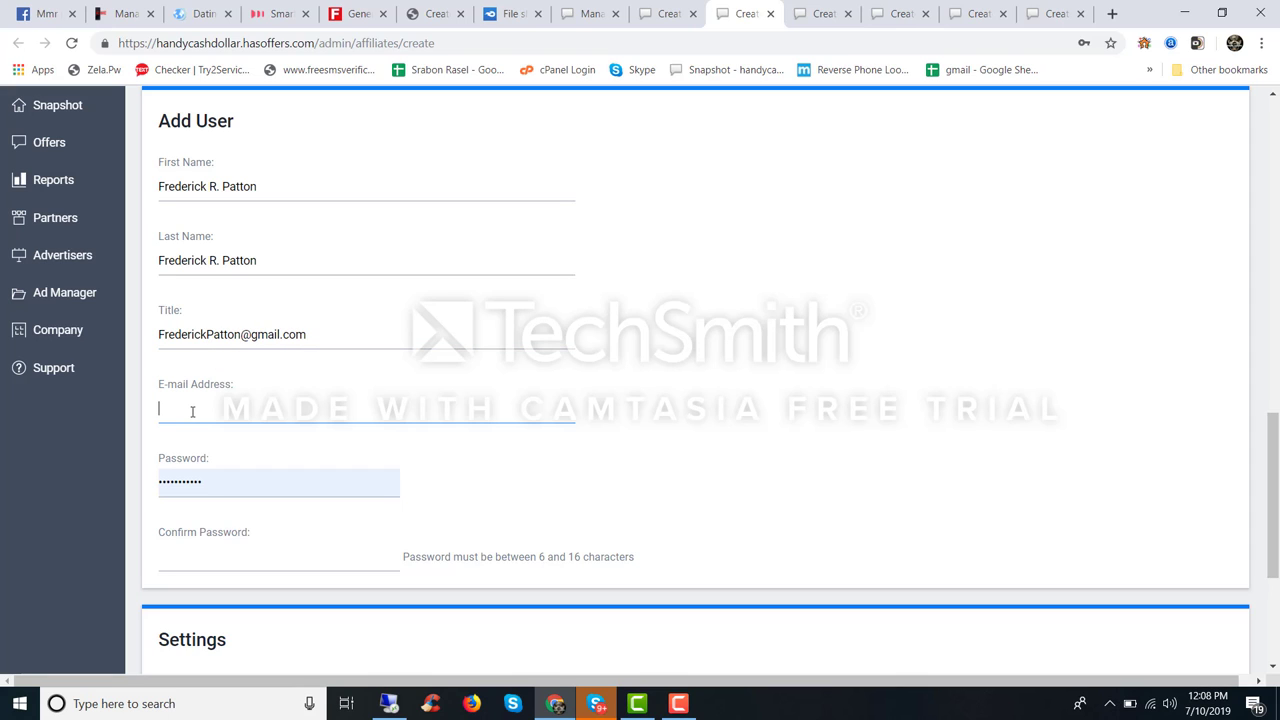
{"action": "triple_click", "coordinate": [201, 341]}
{"action": "key", "text": "ctrl+c"}
{"action": "left_click", "coordinate": [215, 408]}
{"action": "key", "text": "ctrl+v"}
Step: Clear the Title field and paste the e-mail's name part as the password
{"action": "triple_click", "coordinate": [220, 334]}
{"action": "key", "text": "BackSpace"}
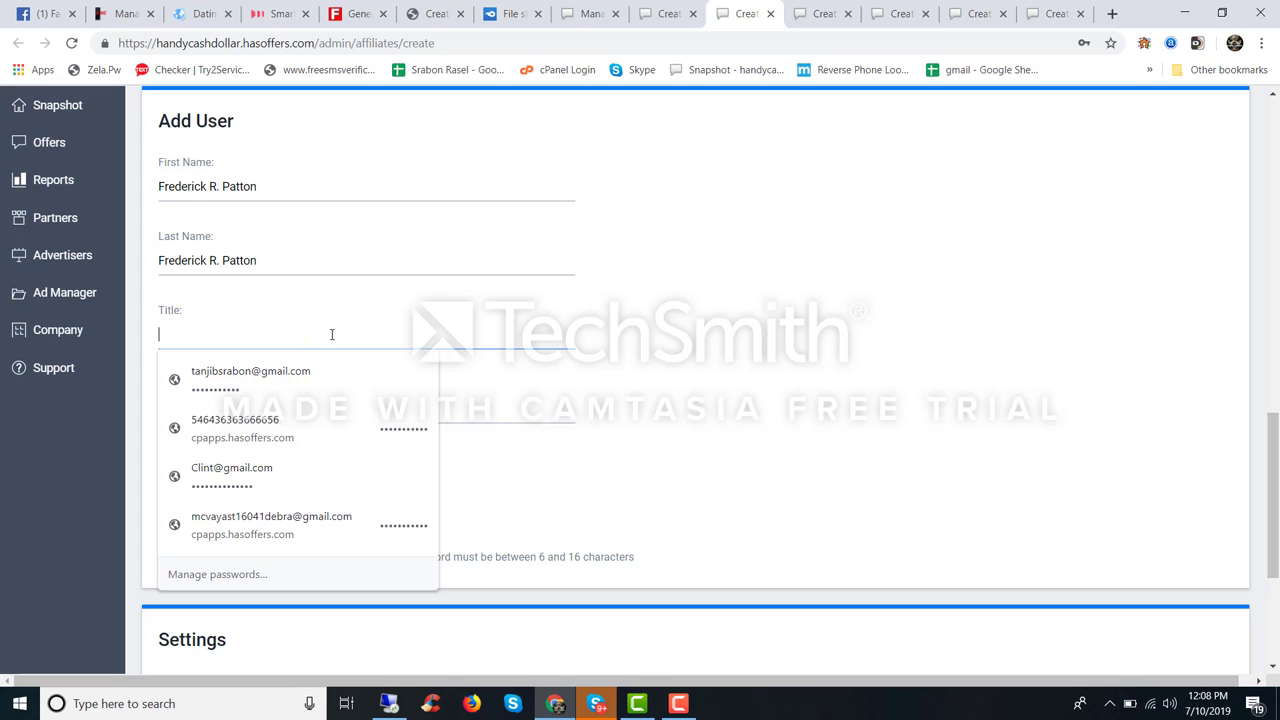
{"action": "left_click", "coordinate": [670, 315]}
{"action": "double_click", "coordinate": [209, 408]}
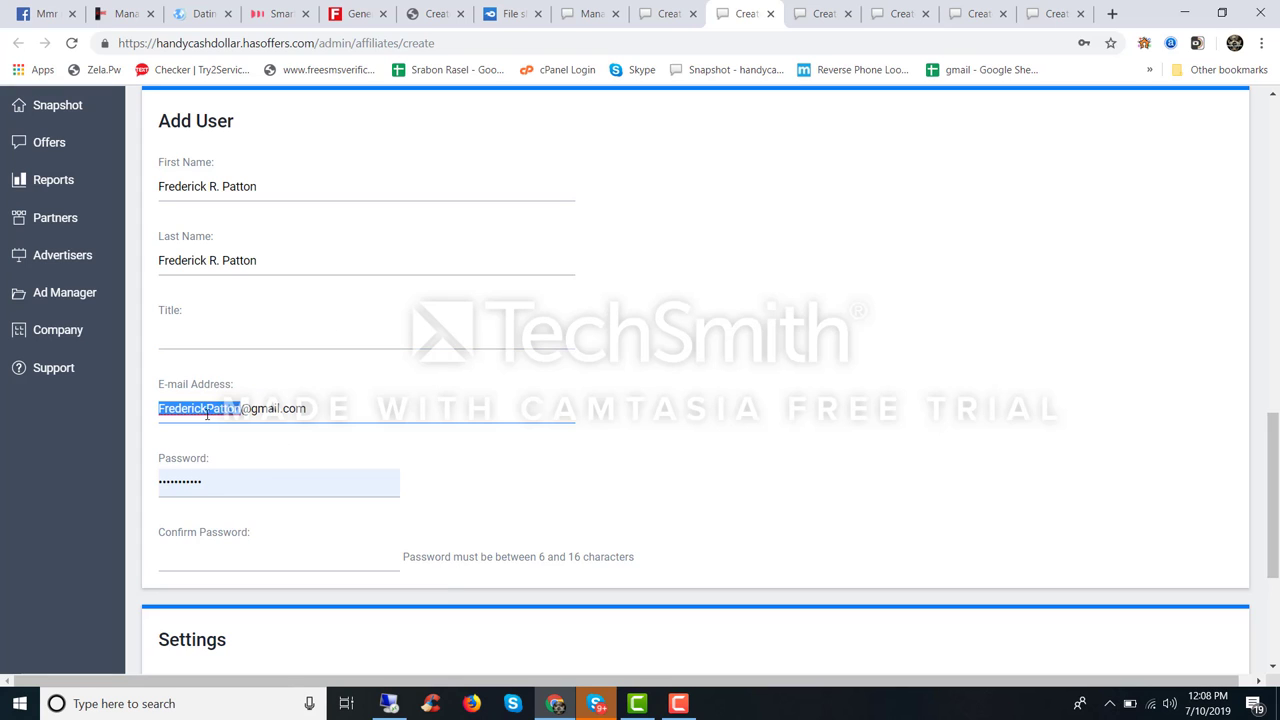
{"action": "key", "text": "ctrl+c"}
{"action": "key", "text": "Tab"}
{"action": "key", "text": "ctrl+v"}
{"action": "scroll", "coordinate": [215, 275], "scroll_direction": "down", "scroll_amount": 3}
Step: Fill Confirm Password, attempt saving, then replace both passwords and retry
{"action": "left_click", "coordinate": [215, 275]}
{"action": "key", "text": "ctrl+v"}
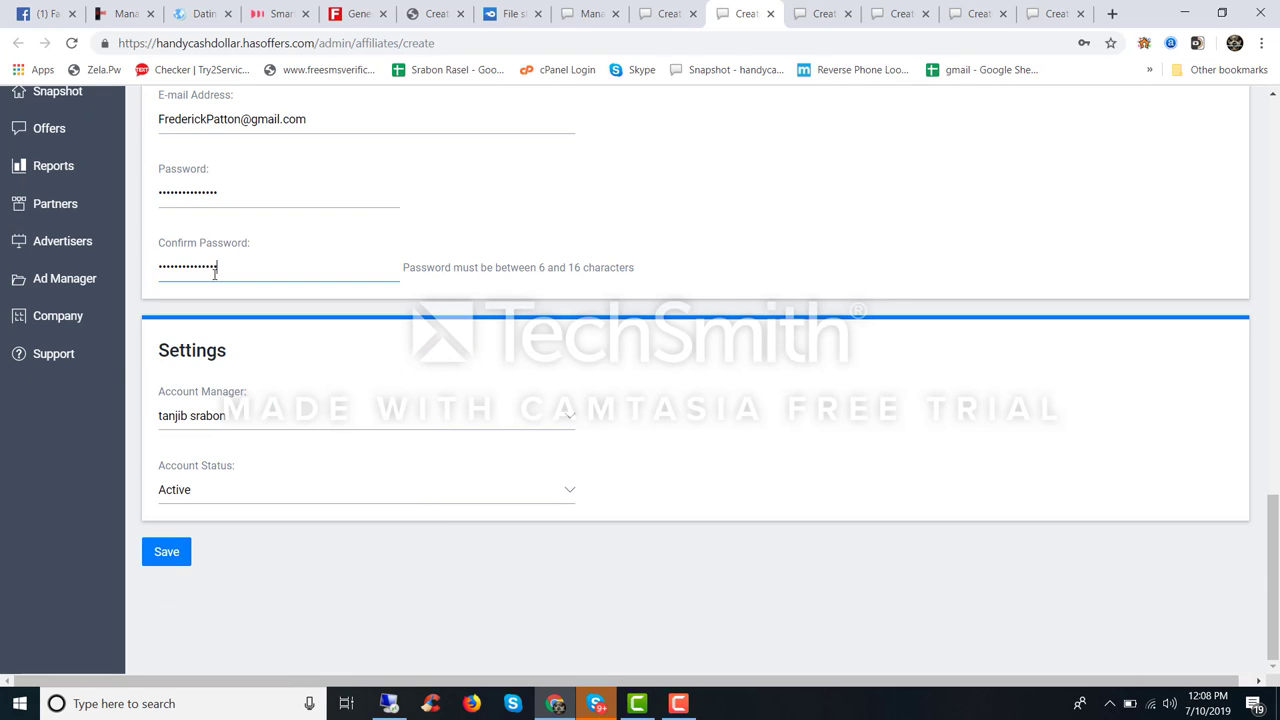
{"action": "left_click", "coordinate": [172, 556]}
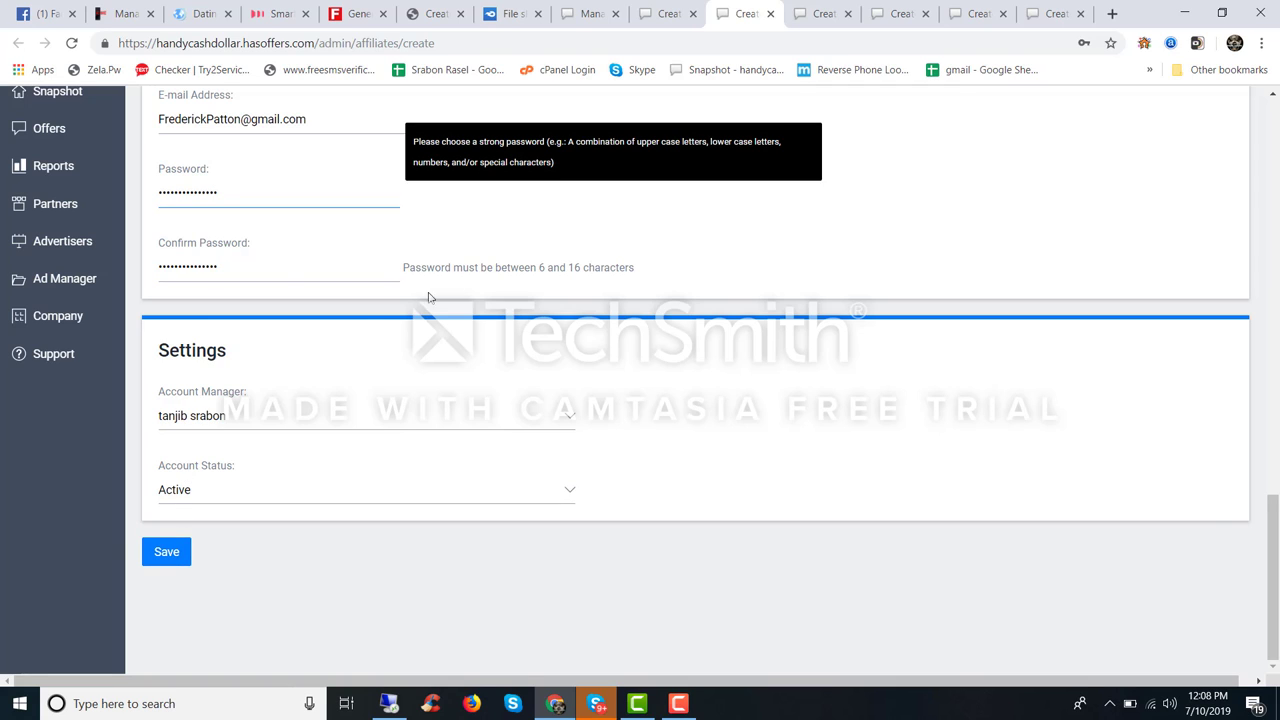
{"action": "type", "text": "12"}
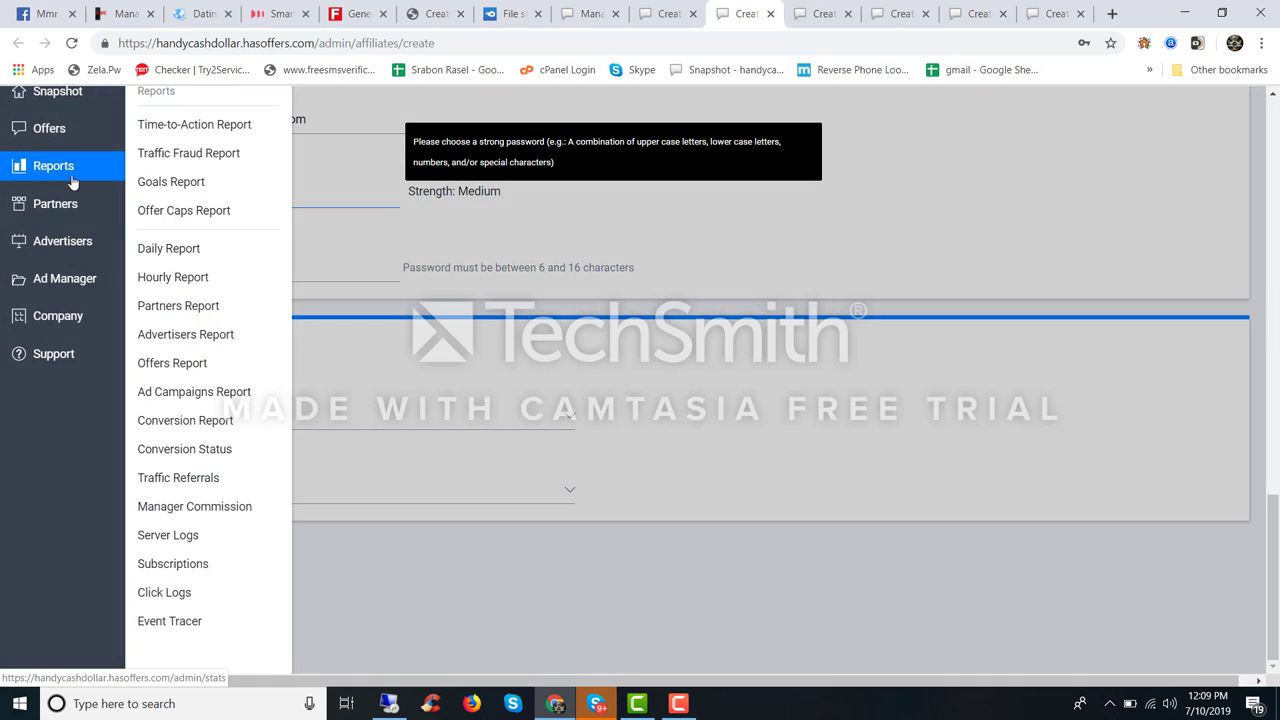
{"action": "double_click", "coordinate": [349, 180]}
{"action": "key", "text": "ctrl+v"}
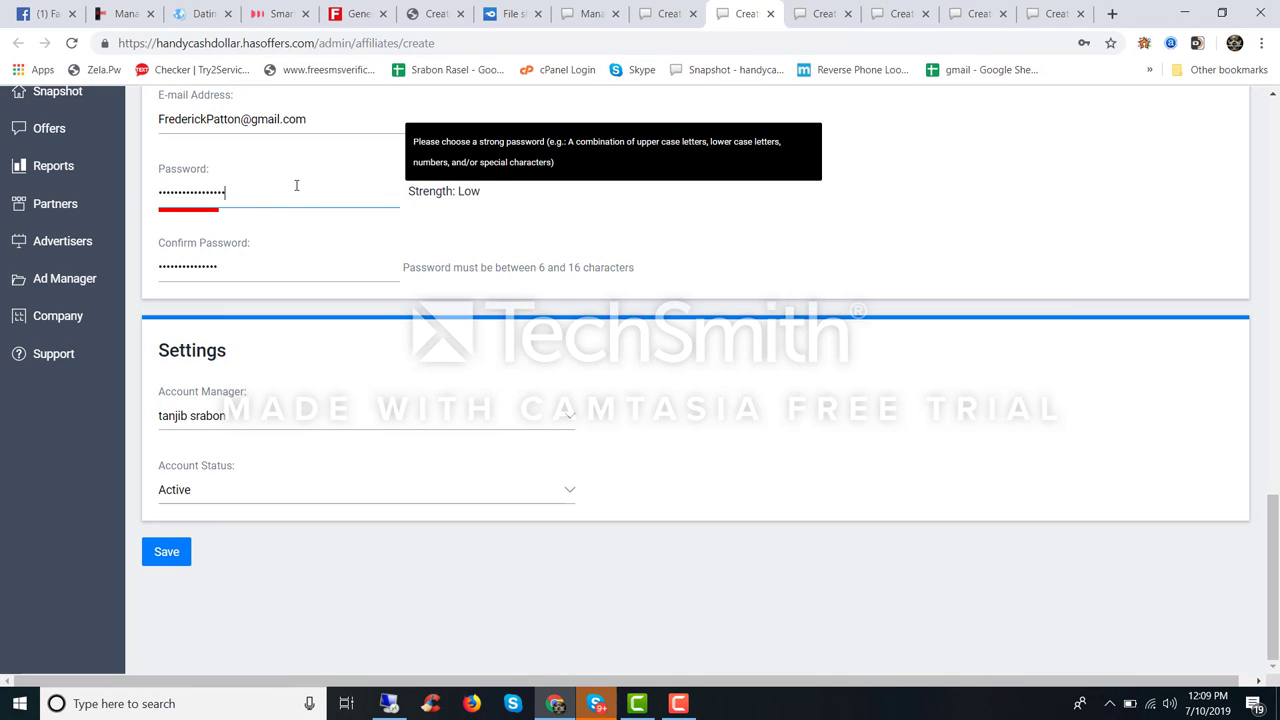
{"action": "type", "text": "1"}
{"action": "double_click", "coordinate": [241, 278]}
{"action": "key", "text": "ctrl+v"}
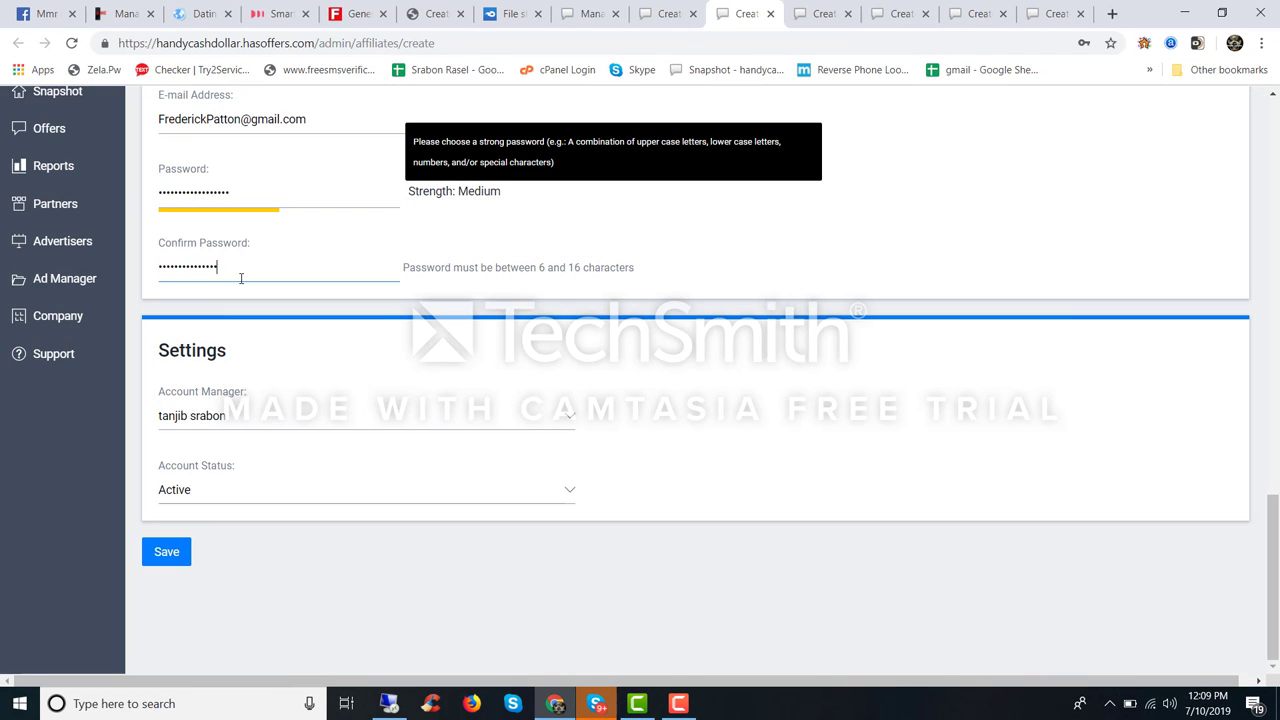
{"action": "left_click", "coordinate": [165, 551]}
Step: Dismiss the password length warning and clear the too-long password values
{"action": "left_click", "coordinate": [786, 138]}
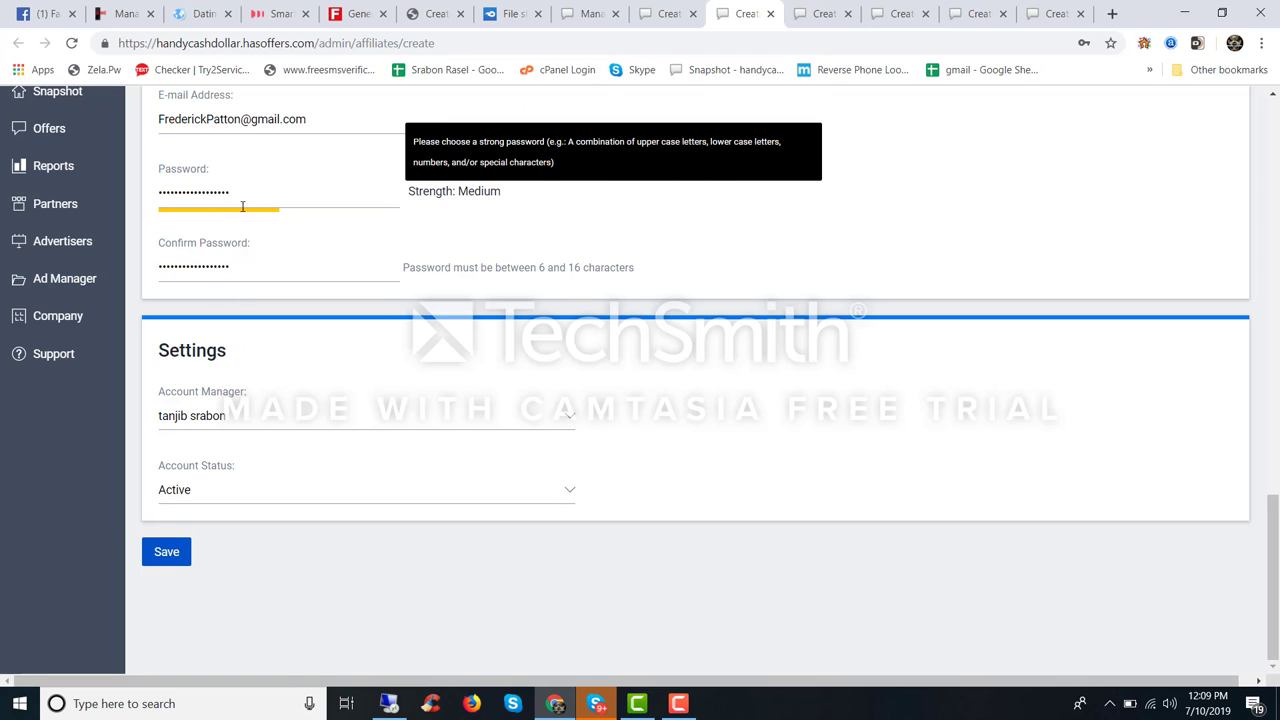
{"action": "double_click", "coordinate": [166, 190]}
{"action": "key", "text": "BackSpace"}
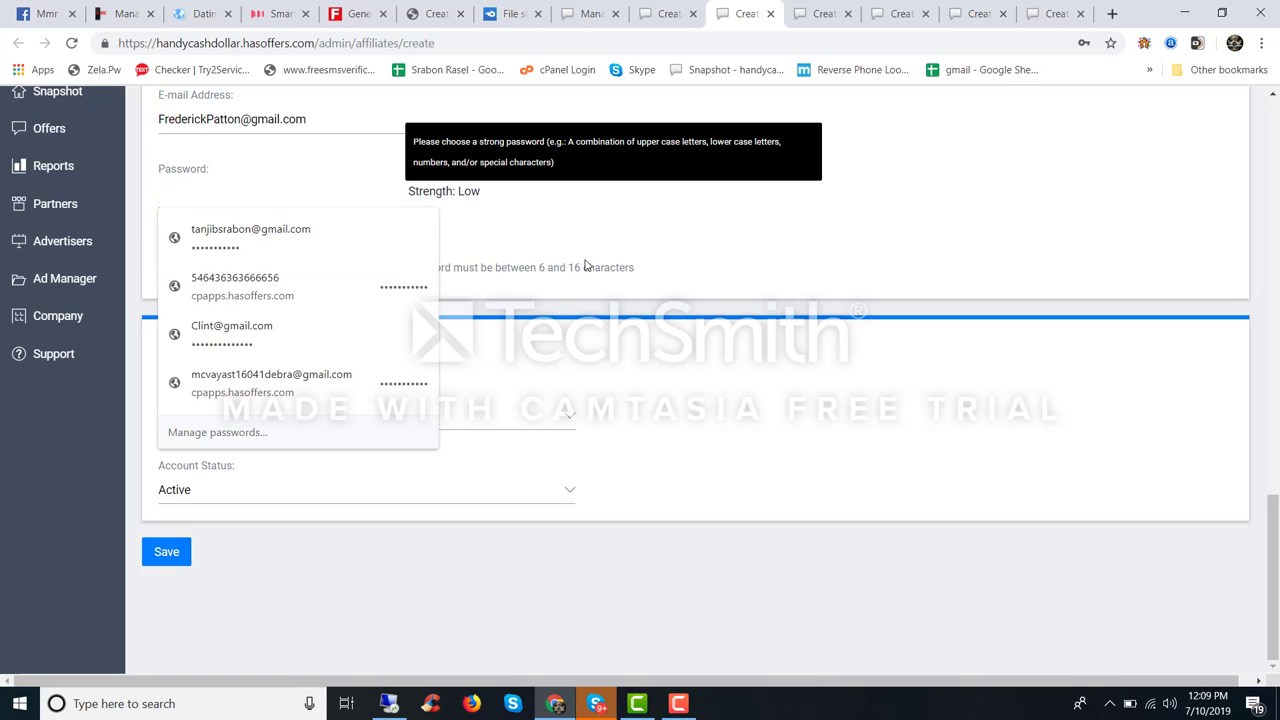
{"action": "left_click", "coordinate": [224, 265]}
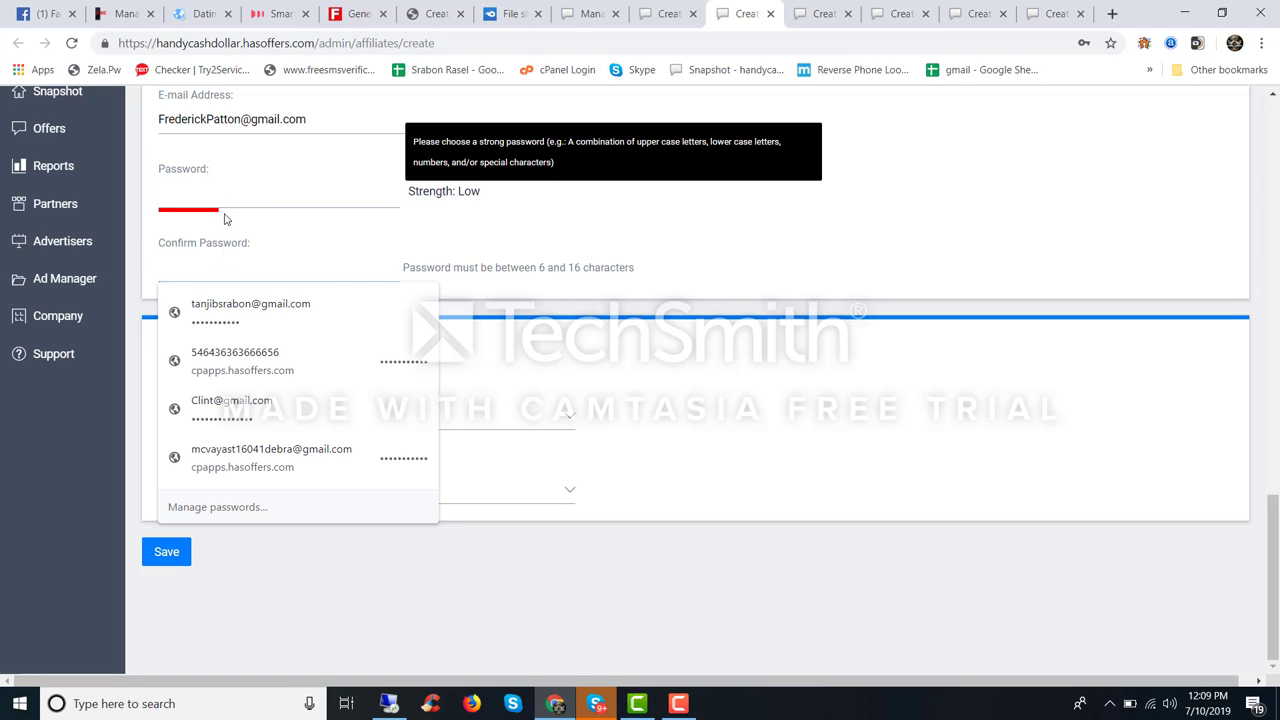
{"action": "left_click", "coordinate": [250, 310]}
{"action": "left_click", "coordinate": [212, 188]}
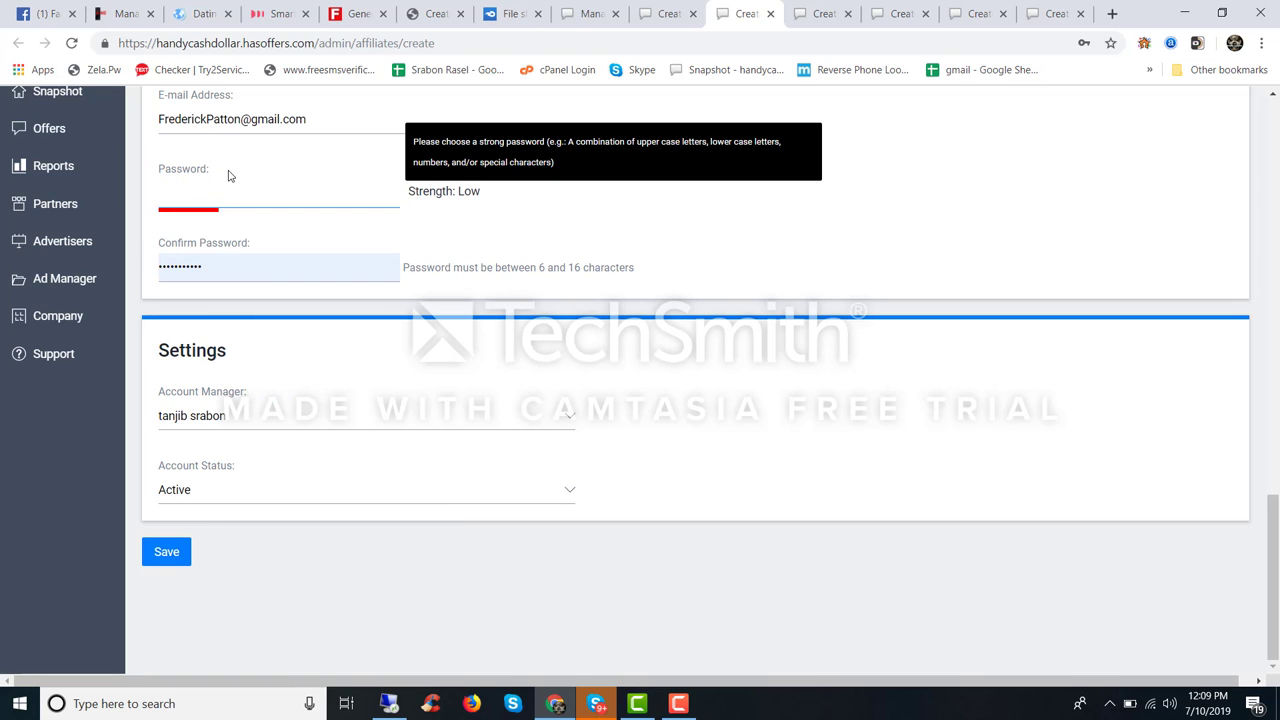
{"action": "left_click", "coordinate": [220, 120]}
{"action": "double_click", "coordinate": [224, 119]}
{"action": "left_click", "coordinate": [228, 119]}
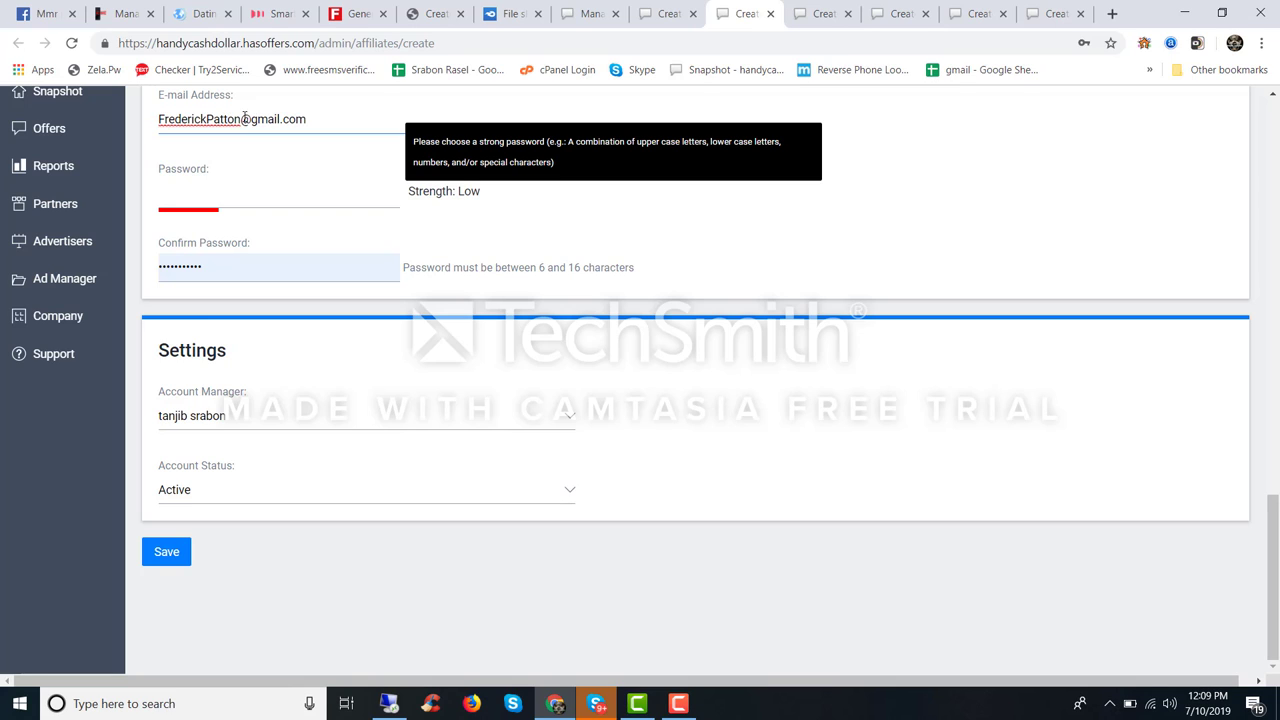
{"action": "left_click_drag", "start_coordinate": [241, 119], "coordinate": [210, 112]}
{"action": "left_click", "coordinate": [192, 204]}
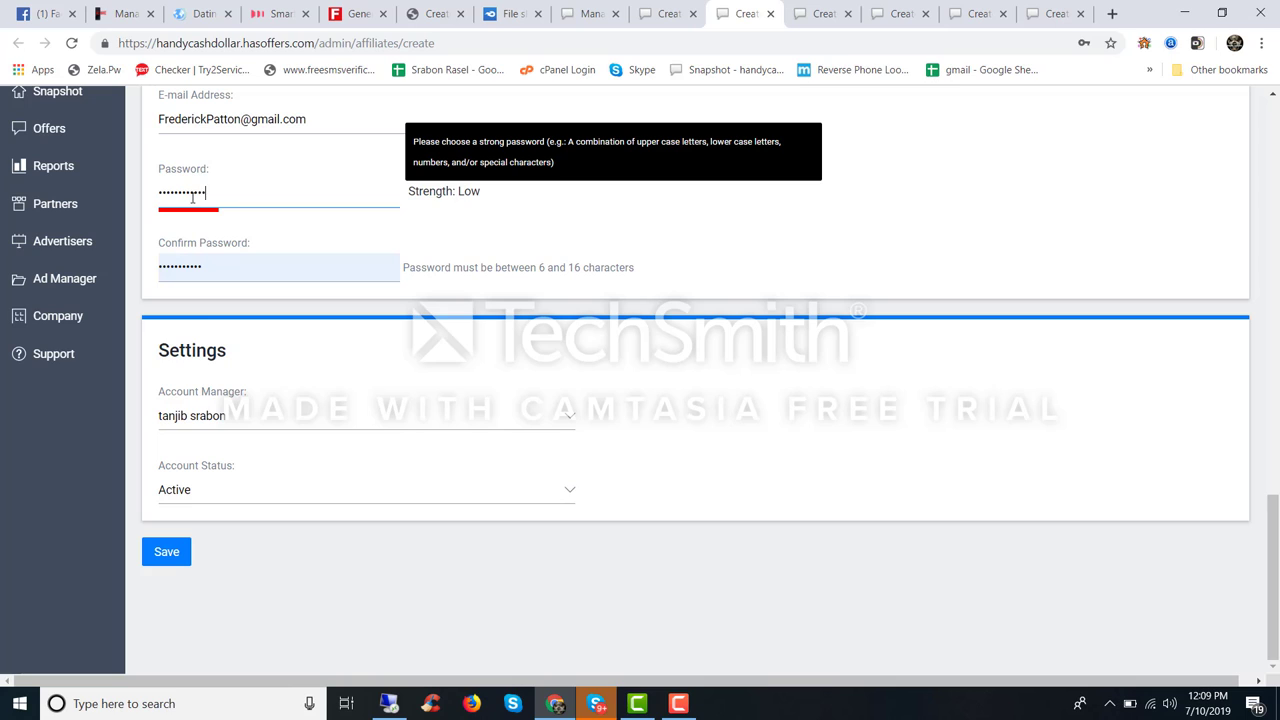
{"action": "double_click", "coordinate": [223, 189]}
{"action": "key", "text": "BackSpace"}
Step: Append 32 to the e-mail name, paste matching passwords, and save the partner
{"action": "double_click", "coordinate": [241, 119]}
{"action": "left_click", "coordinate": [241, 119]}
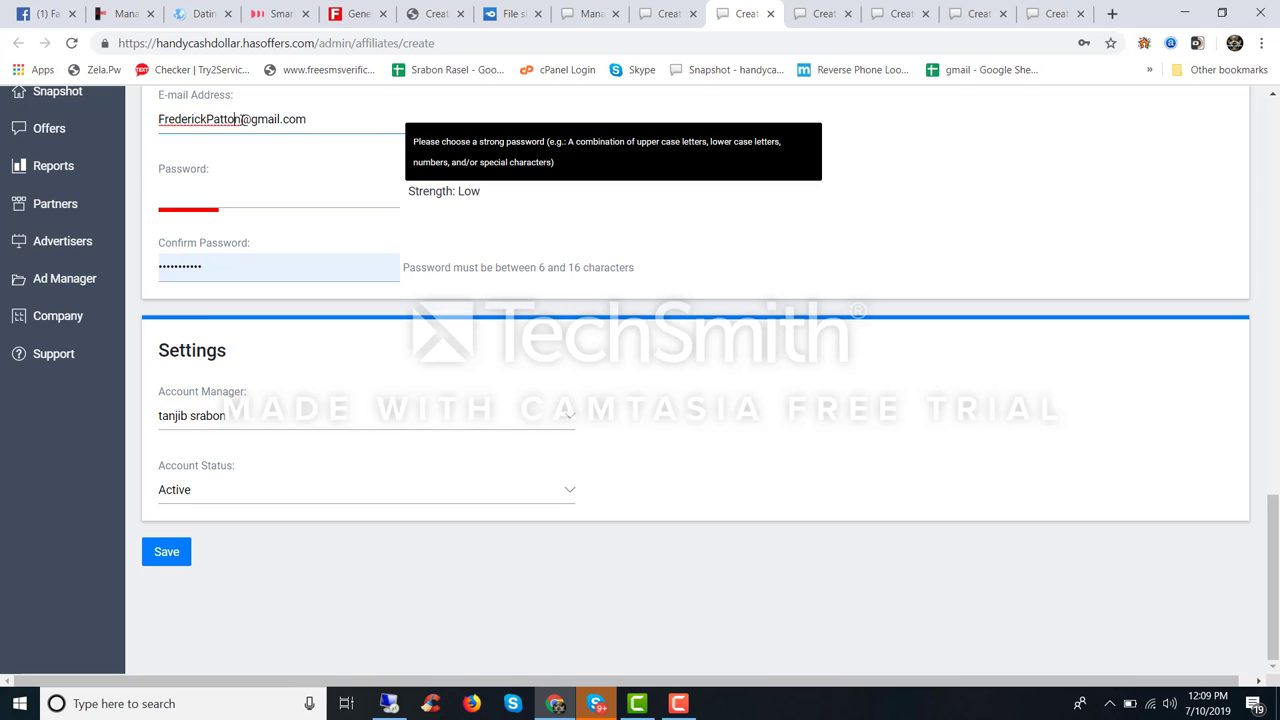
{"action": "type", "text": "32"}
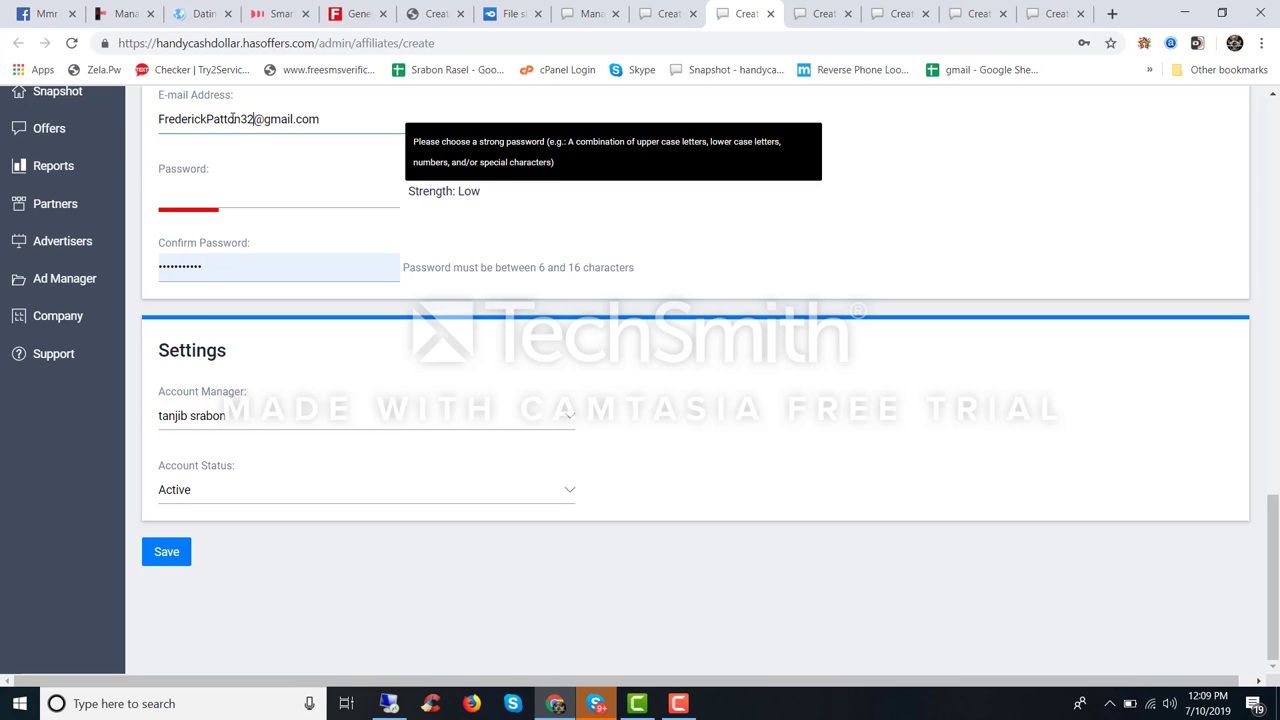
{"action": "left_click_drag", "start_coordinate": [206, 119], "coordinate": [257, 118]}
{"action": "key", "text": "ctrl+c"}
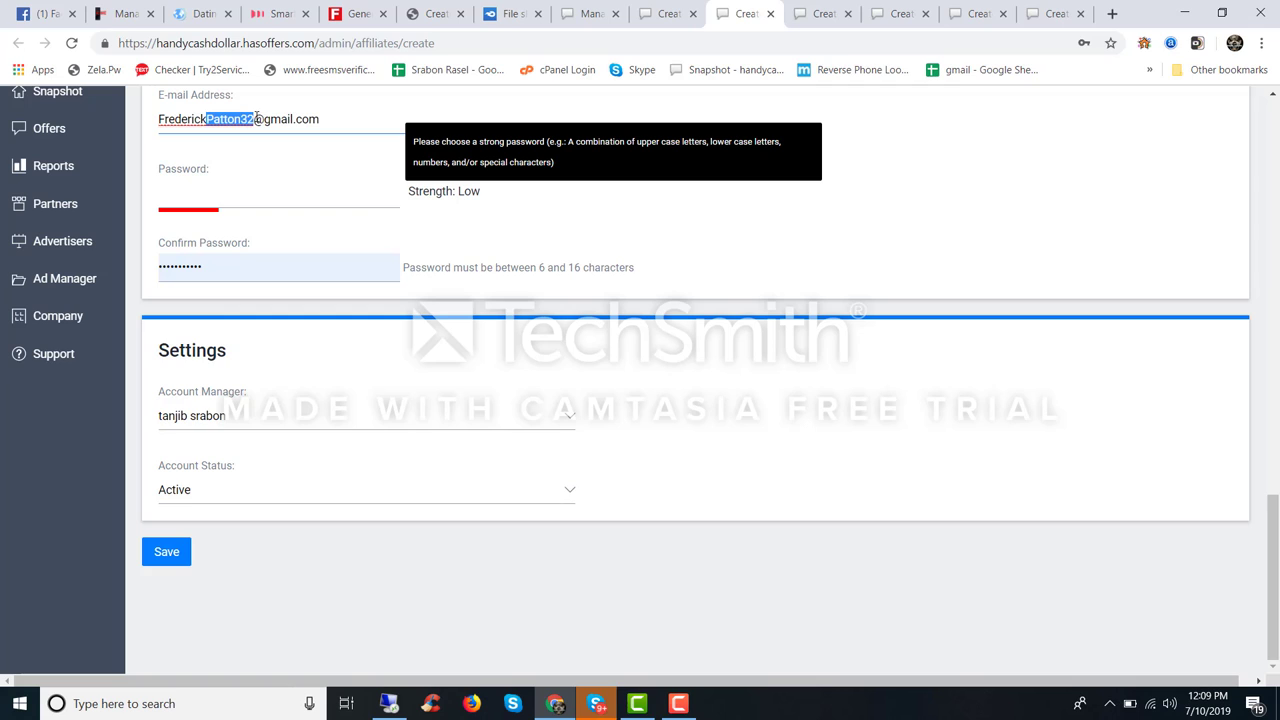
{"action": "left_click", "coordinate": [236, 186]}
{"action": "key", "text": "ctrl+v"}
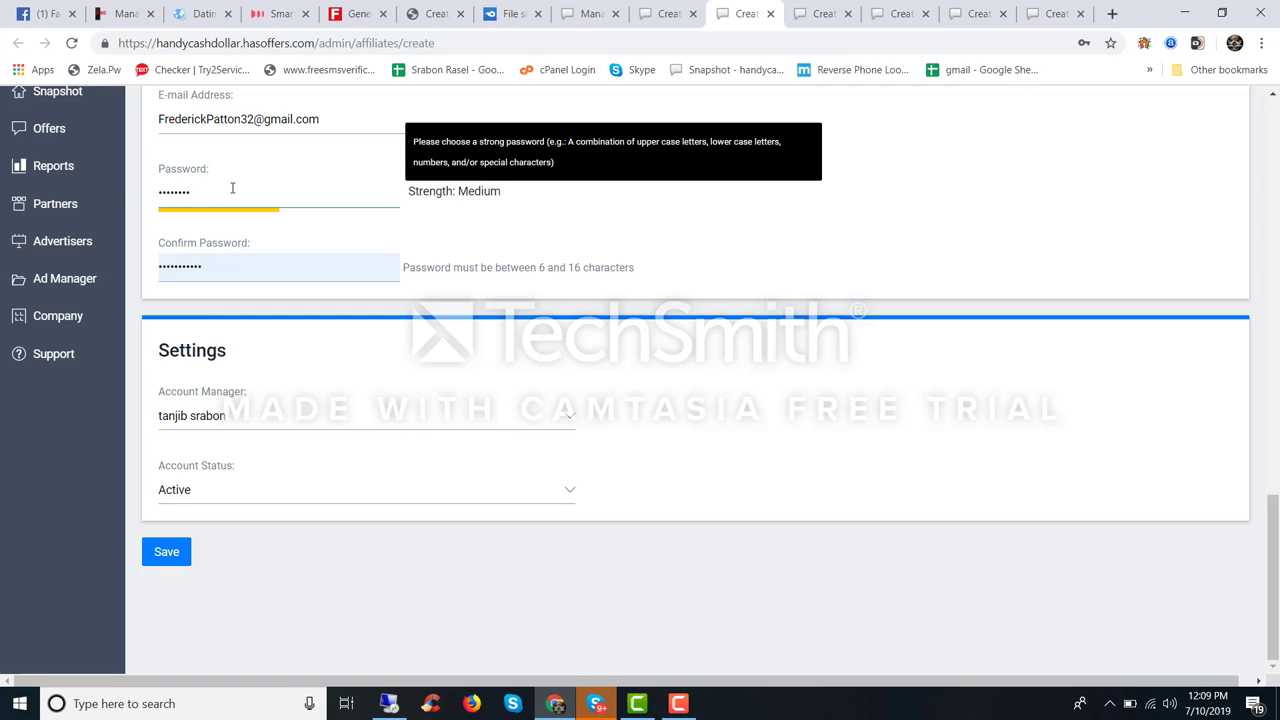
{"action": "double_click", "coordinate": [214, 265]}
{"action": "key", "text": "ctrl+v"}
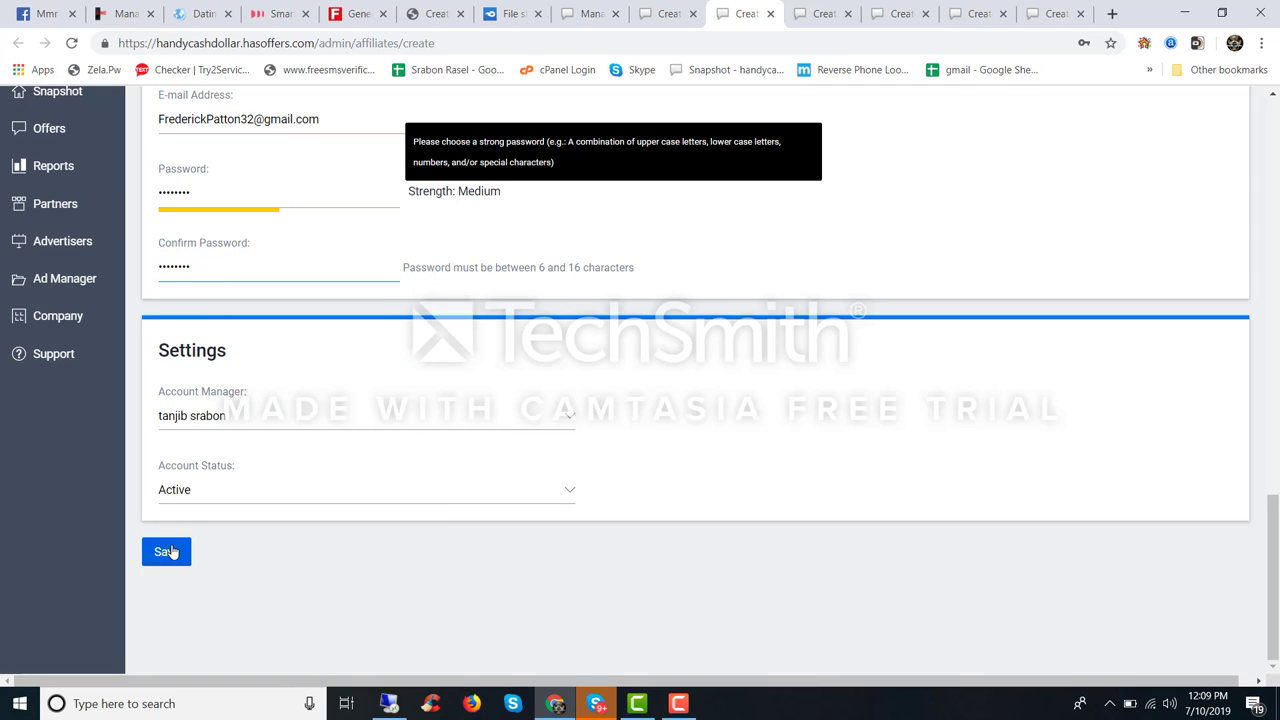
{"action": "left_click", "coordinate": [166, 552]}
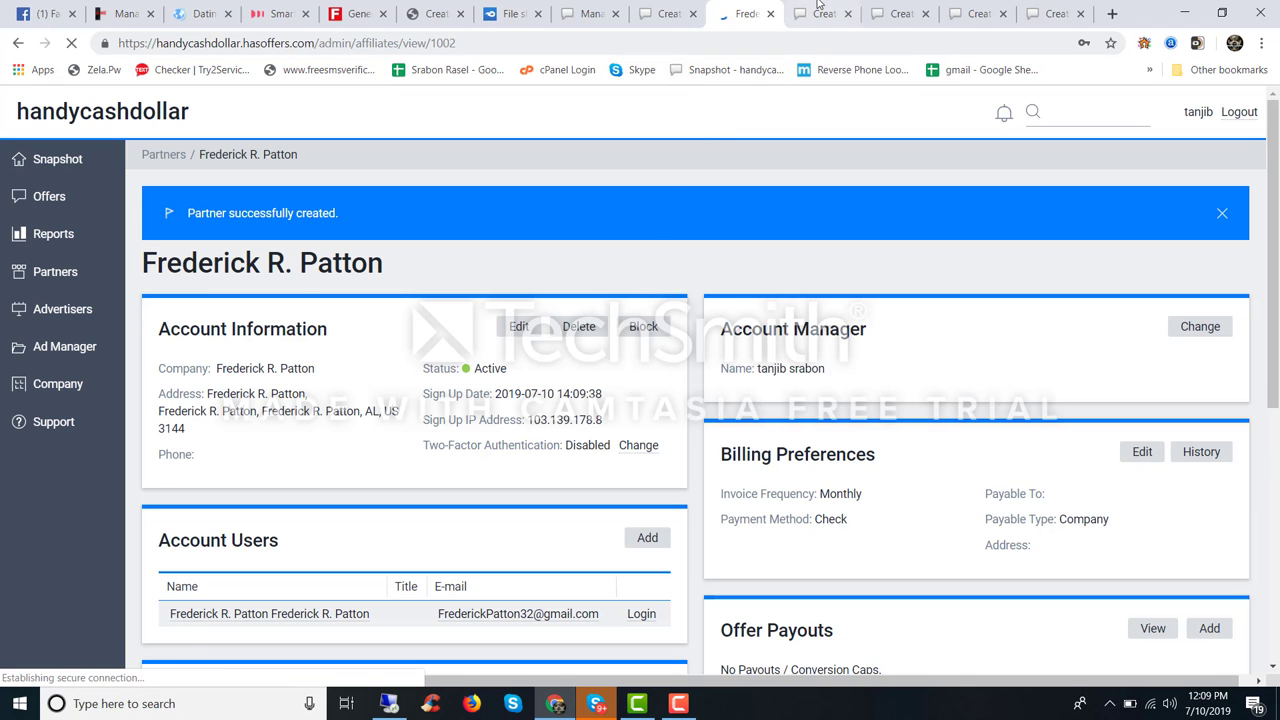
{"action": "left_click", "coordinate": [820, 10]}
Step: Fill the Company field from the autocomplete suggestion
{"action": "left_click", "coordinate": [219, 337]}
{"action": "key", "text": "Down"}
{"action": "key", "text": "Return"}
{"action": "scroll", "coordinate": [219, 337], "scroll_direction": "down", "scroll_amount": 10}
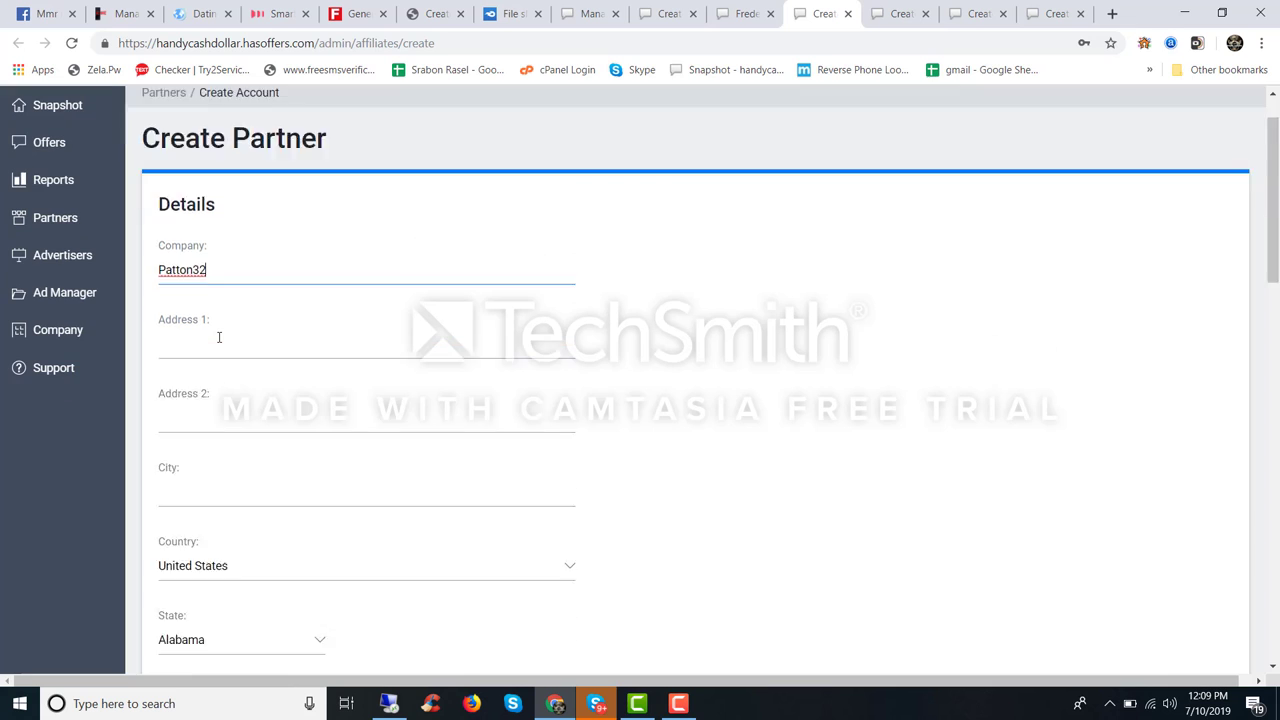
{"action": "scroll", "coordinate": [210, 310], "scroll_direction": "down", "scroll_amount": 2}
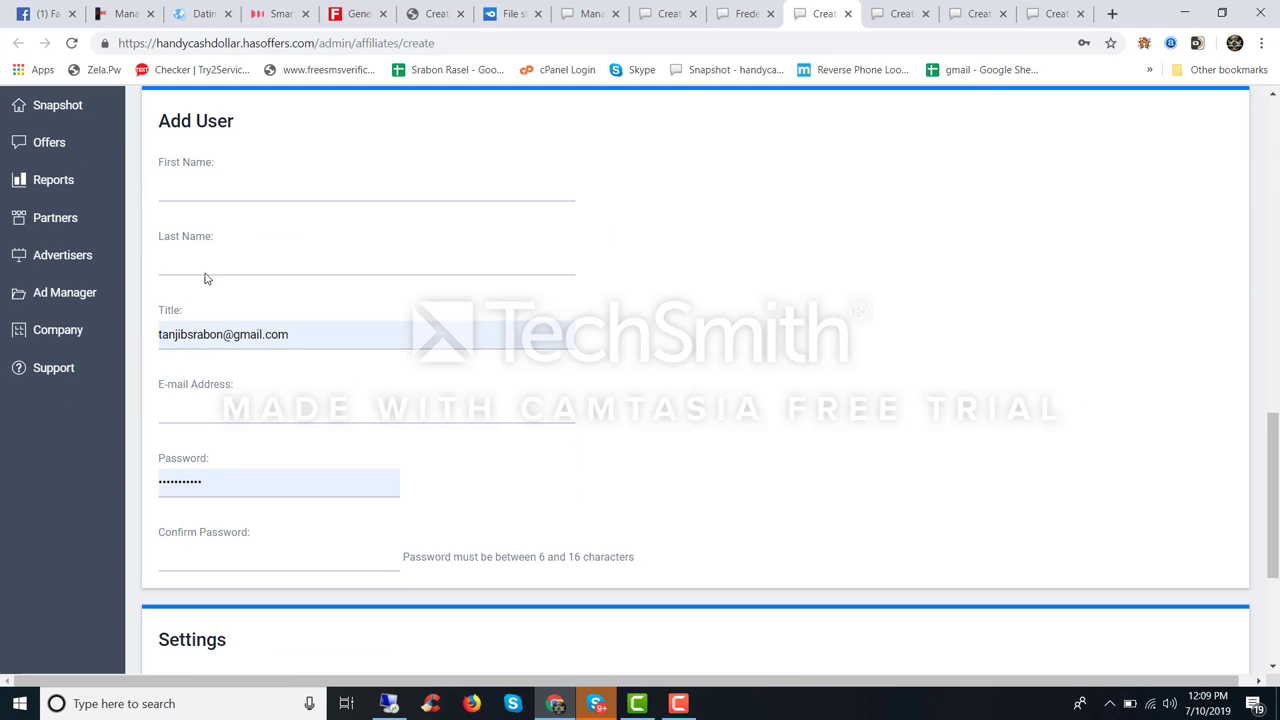
Step: Paste the copied value into First Name, Last Name, Title, E-mail Address and both passwords
{"action": "left_click", "coordinate": [183, 194]}
{"action": "key", "text": "ctrl+v"}
{"action": "left_click", "coordinate": [210, 263]}
{"action": "key", "text": "ctrl+v"}
{"action": "scroll", "coordinate": [223, 240], "scroll_direction": "down", "scroll_amount": 2}
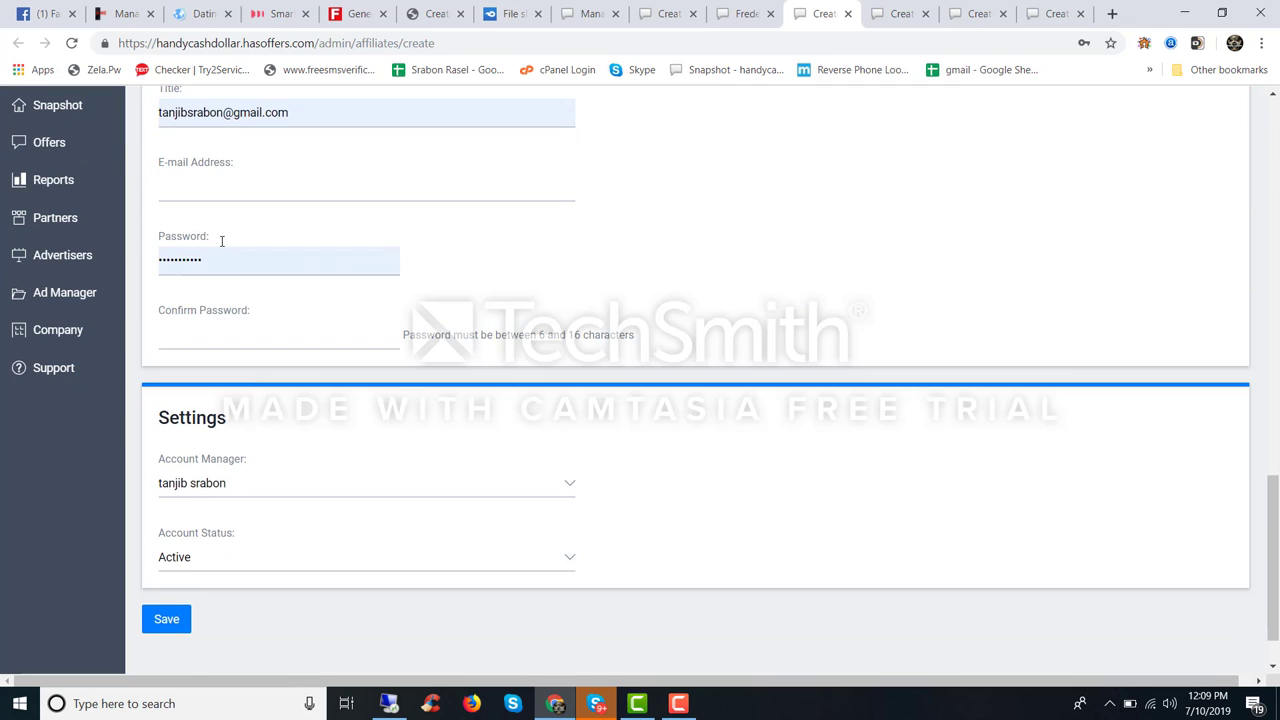
{"action": "scroll", "coordinate": [206, 286], "scroll_direction": "up", "scroll_amount": 2}
{"action": "double_click", "coordinate": [185, 334]}
{"action": "key", "text": "ctrl+v"}
{"action": "left_click", "coordinate": [198, 409]}
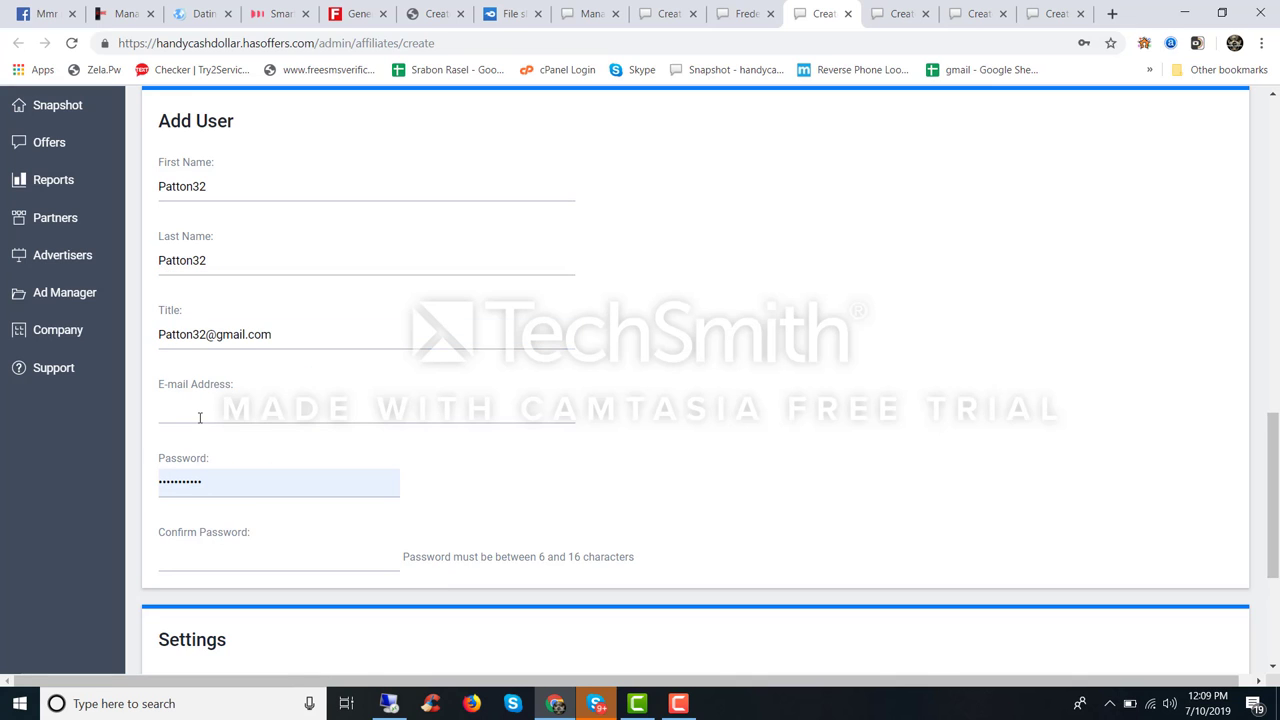
{"action": "key", "text": "ctrl+v"}
{"action": "double_click", "coordinate": [188, 482]}
{"action": "key", "text": "ctrl+v"}
{"action": "left_click", "coordinate": [188, 569]}
{"action": "key", "text": "ctrl+v"}
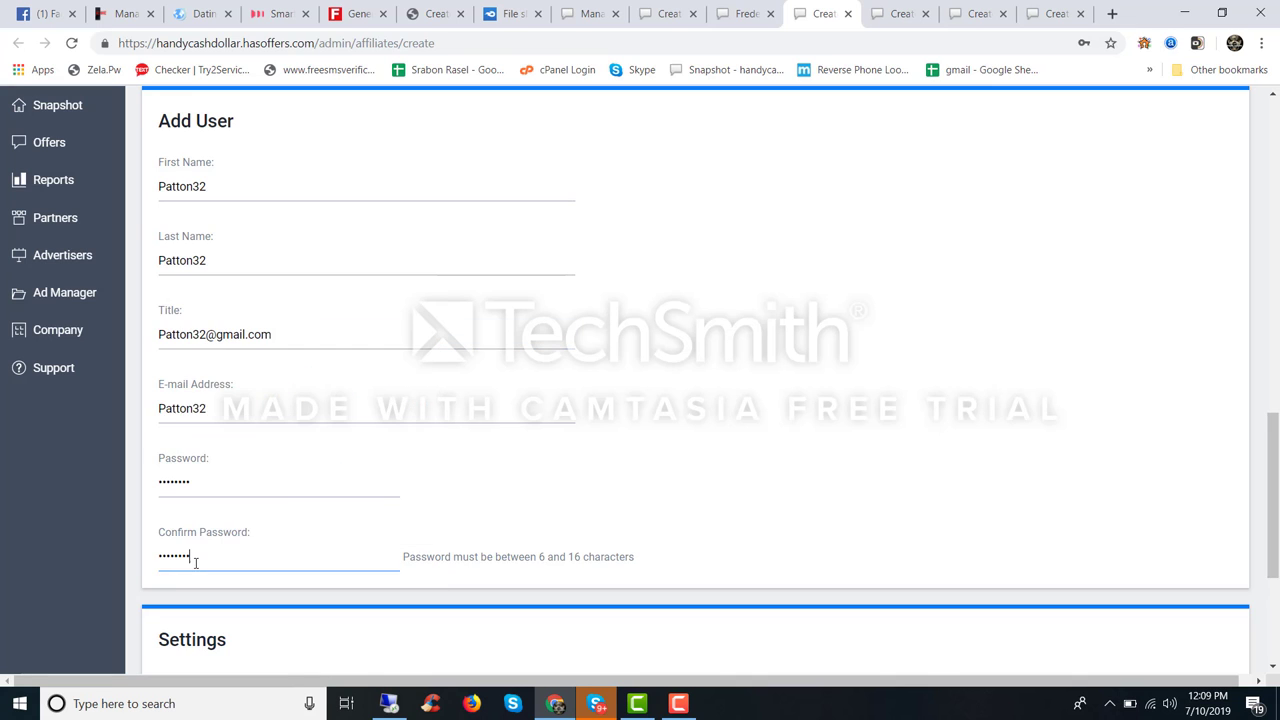
{"action": "scroll", "coordinate": [309, 480], "scroll_direction": "down", "scroll_amount": 3}
{"action": "scroll", "coordinate": [240, 391], "scroll_direction": "up", "scroll_amount": 2}
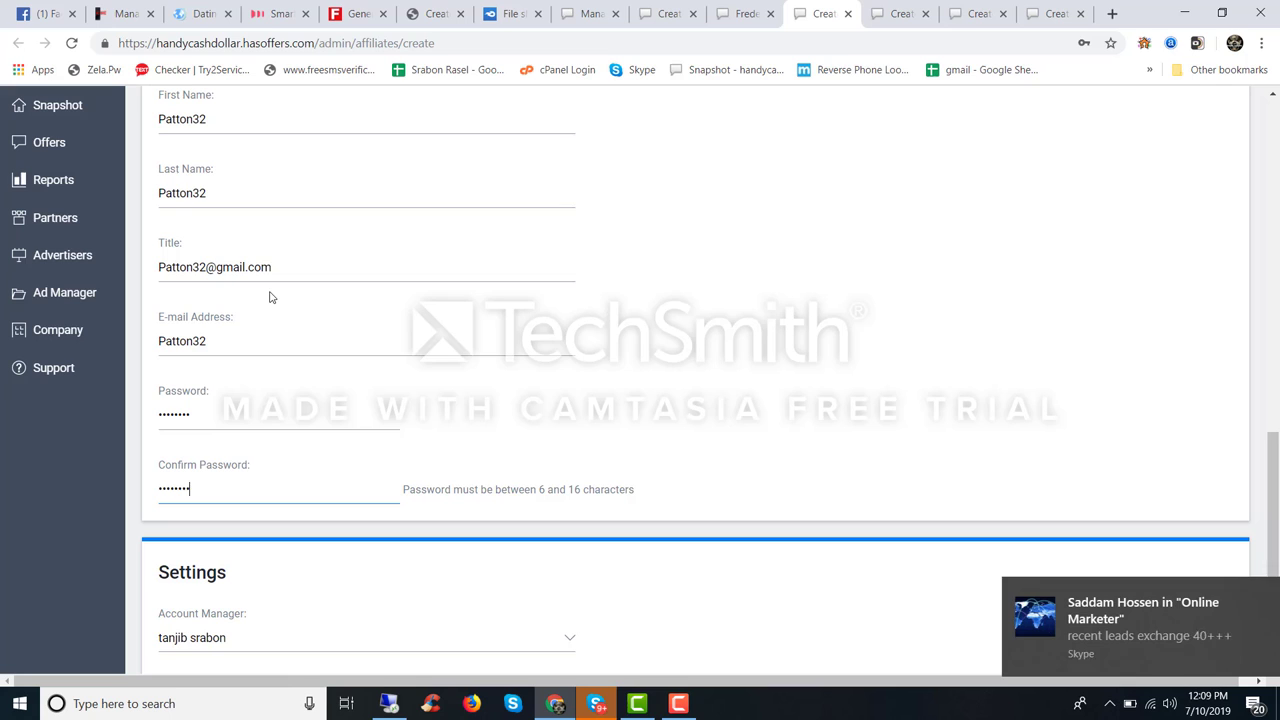
{"action": "left_click", "coordinate": [223, 340]}
{"action": "type", "text": "@g"}
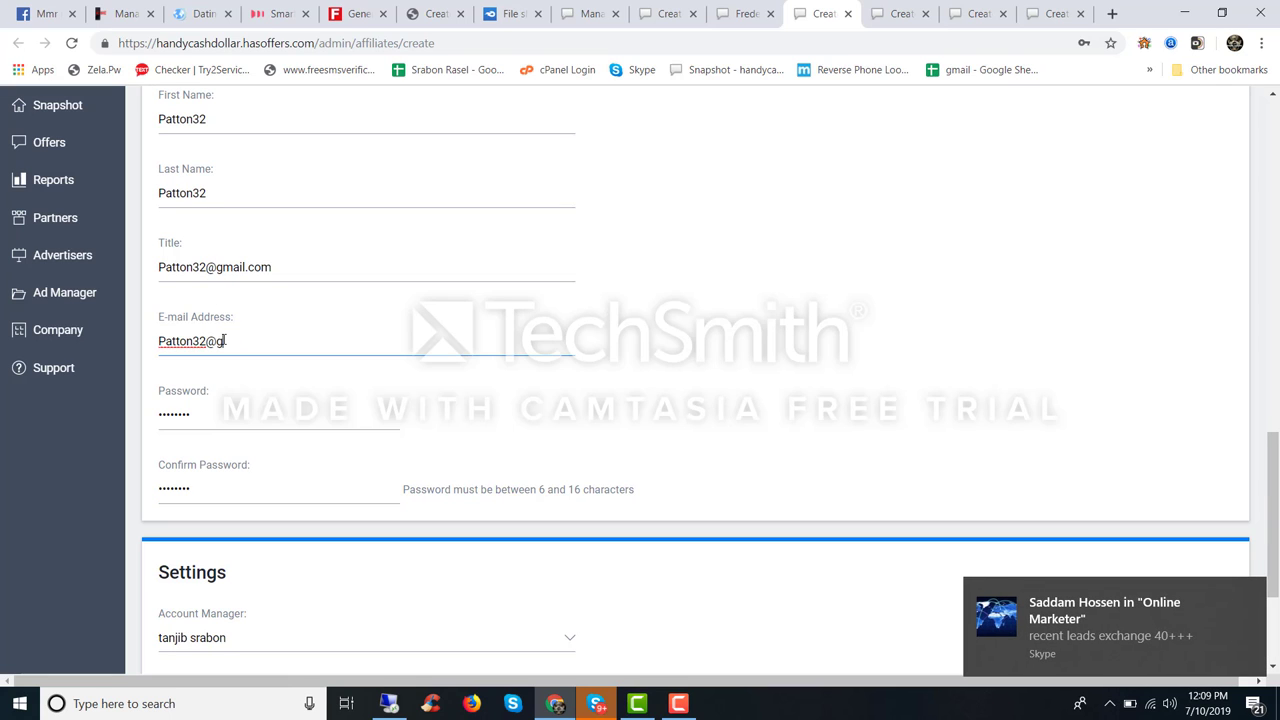
{"action": "type", "text": "mail.com"}
{"action": "scroll", "coordinate": [314, 292], "scroll_direction": "down", "scroll_amount": 3}
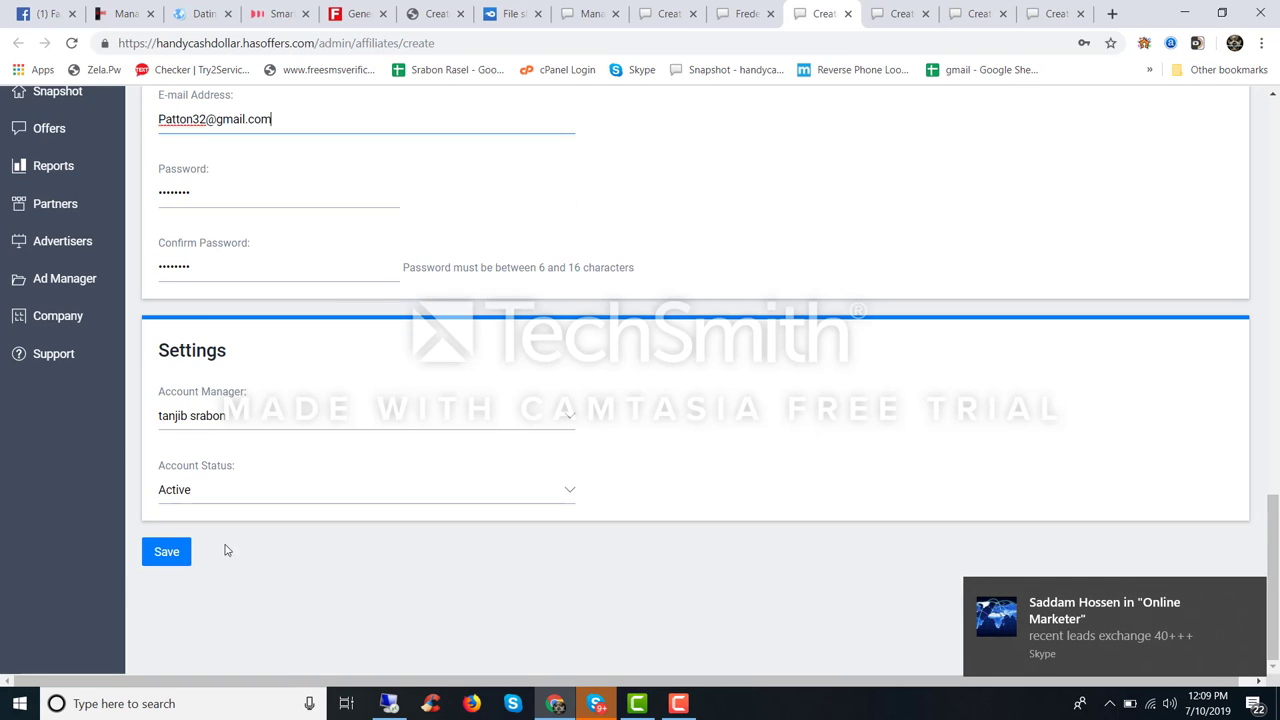
{"action": "left_click", "coordinate": [172, 561]}
Step: Store the new partner's login in Chrome and move to the next blank form
{"action": "left_click", "coordinate": [745, 13]}
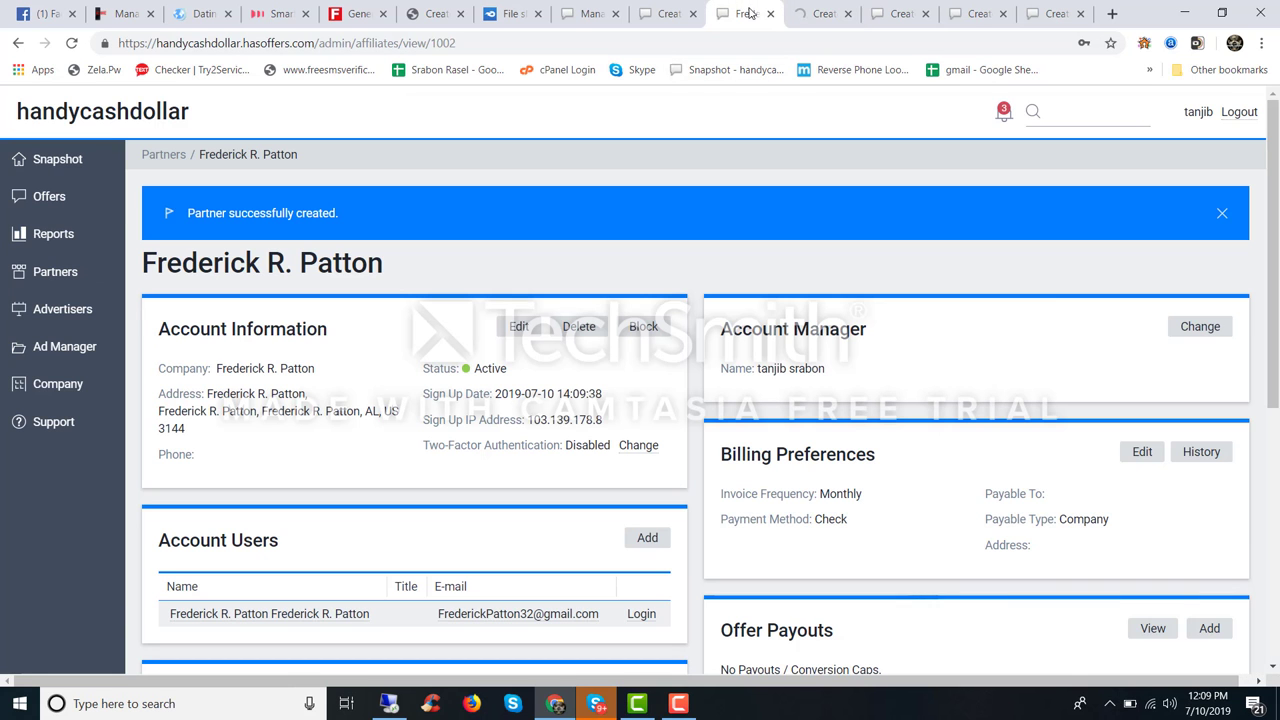
{"action": "left_click", "coordinate": [824, 13]}
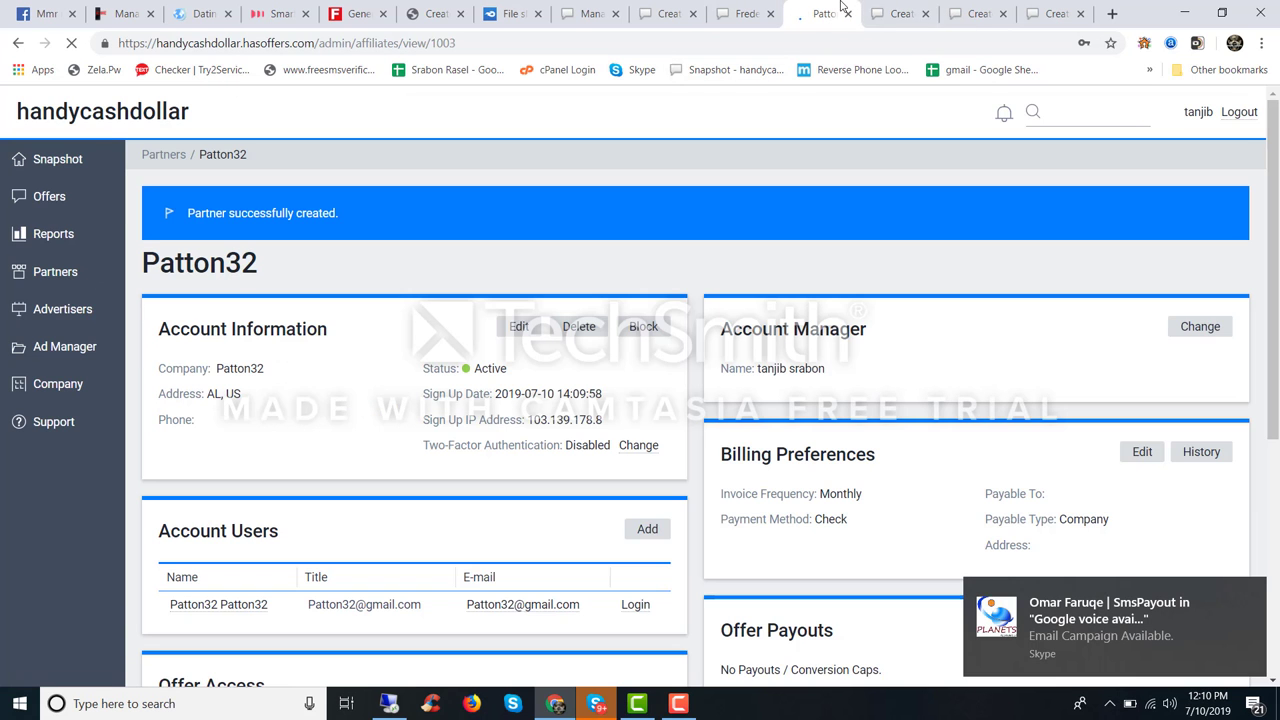
{"action": "scroll", "coordinate": [744, 217], "scroll_direction": "down", "scroll_amount": 4}
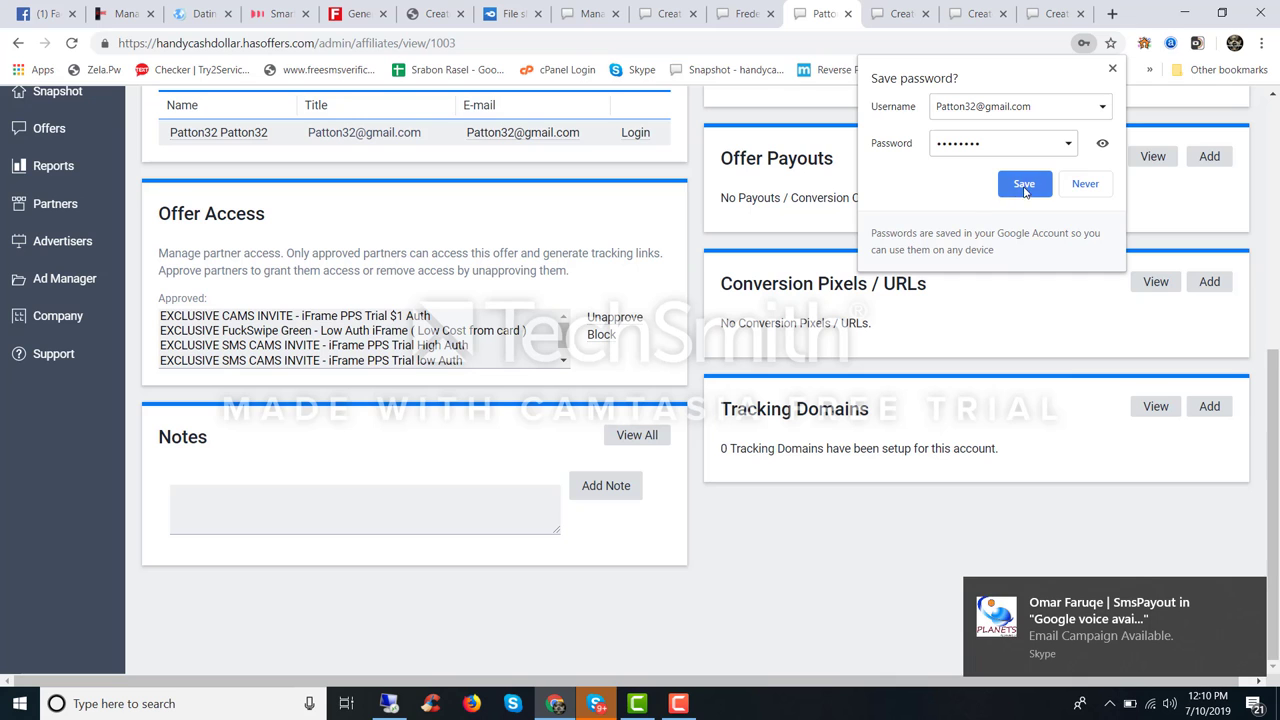
{"action": "left_click", "coordinate": [1024, 184]}
{"action": "scroll", "coordinate": [651, 480], "scroll_direction": "up", "scroll_amount": 5}
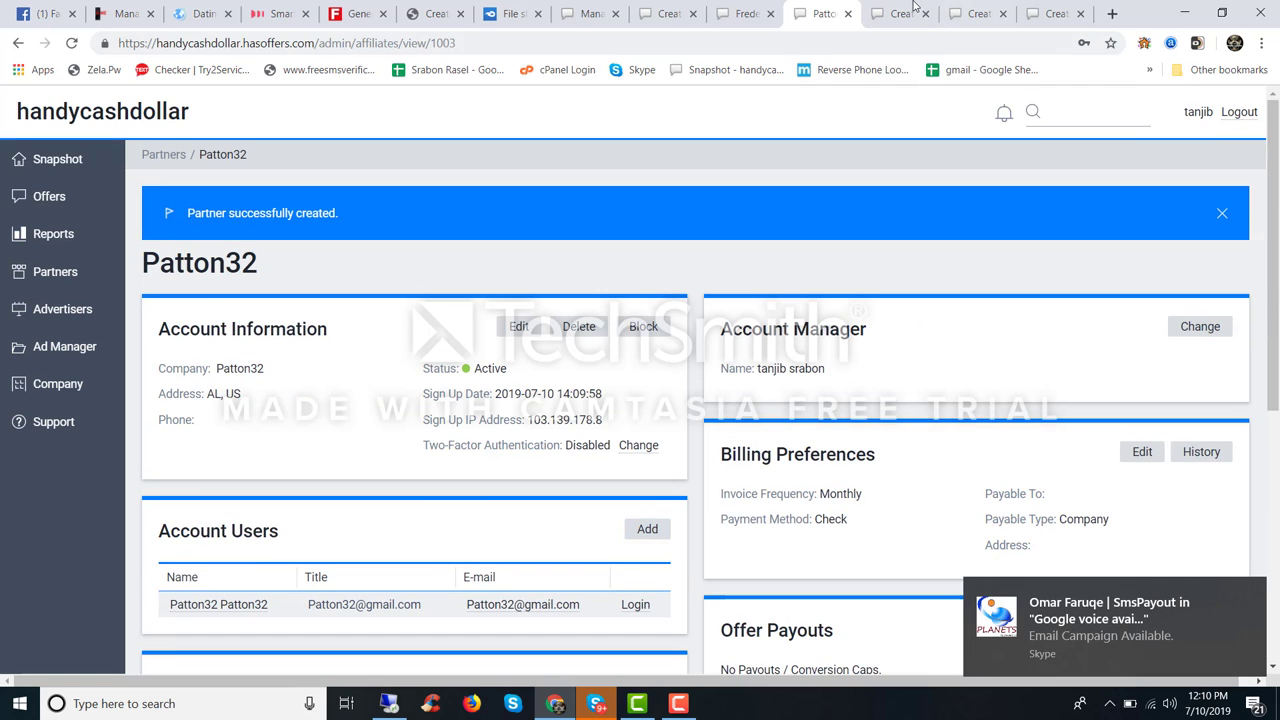
{"action": "left_click", "coordinate": [913, 7]}
{"action": "scroll", "coordinate": [457, 480], "scroll_direction": "down", "scroll_amount": 6}
{"action": "scroll", "coordinate": [457, 480], "scroll_direction": "up", "scroll_amount": 6}
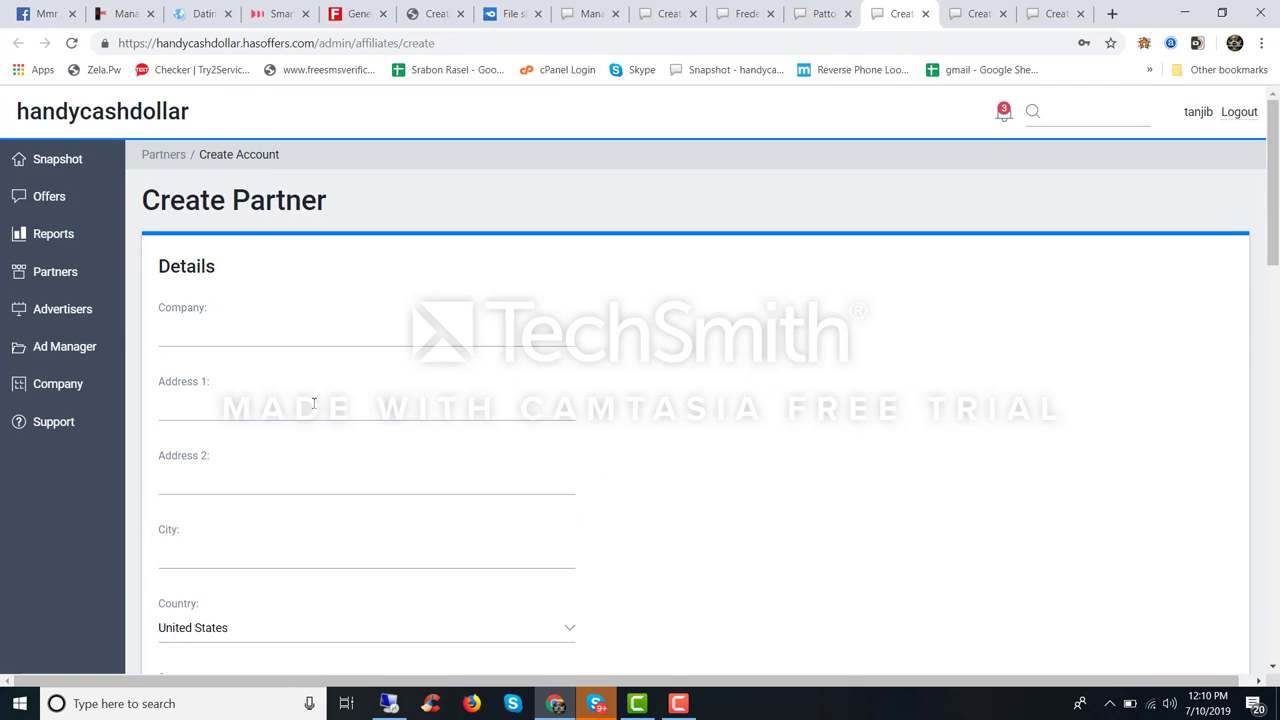
Step: Enter company 'Patton32', paste the user names, and retype the first name as 'sdf'
{"action": "left_click", "coordinate": [185, 330]}
{"action": "type", "text": "Patton32"}
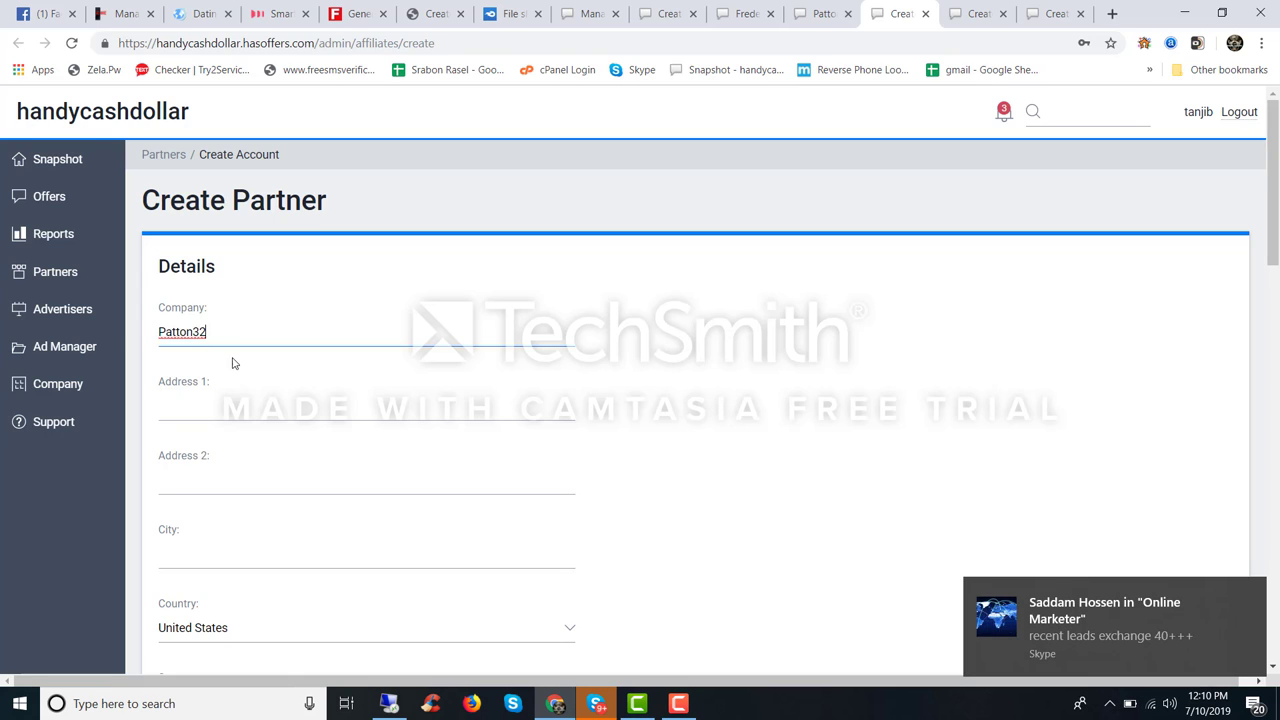
{"action": "scroll", "coordinate": [232, 363], "scroll_direction": "down", "scroll_amount": 8}
{"action": "left_click", "coordinate": [217, 194]}
{"action": "type", "text": "Patton32"}
{"action": "left_click", "coordinate": [222, 271]}
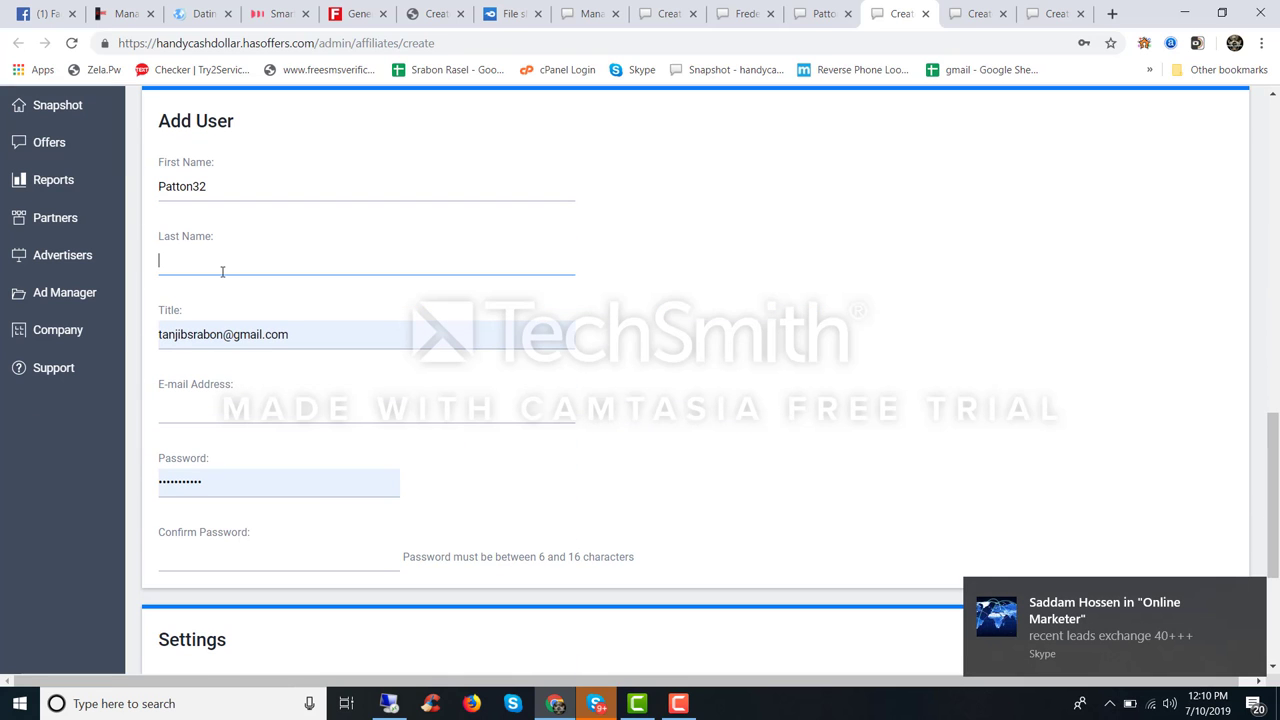
{"action": "type", "text": "Patton32"}
{"action": "double_click", "coordinate": [172, 186]}
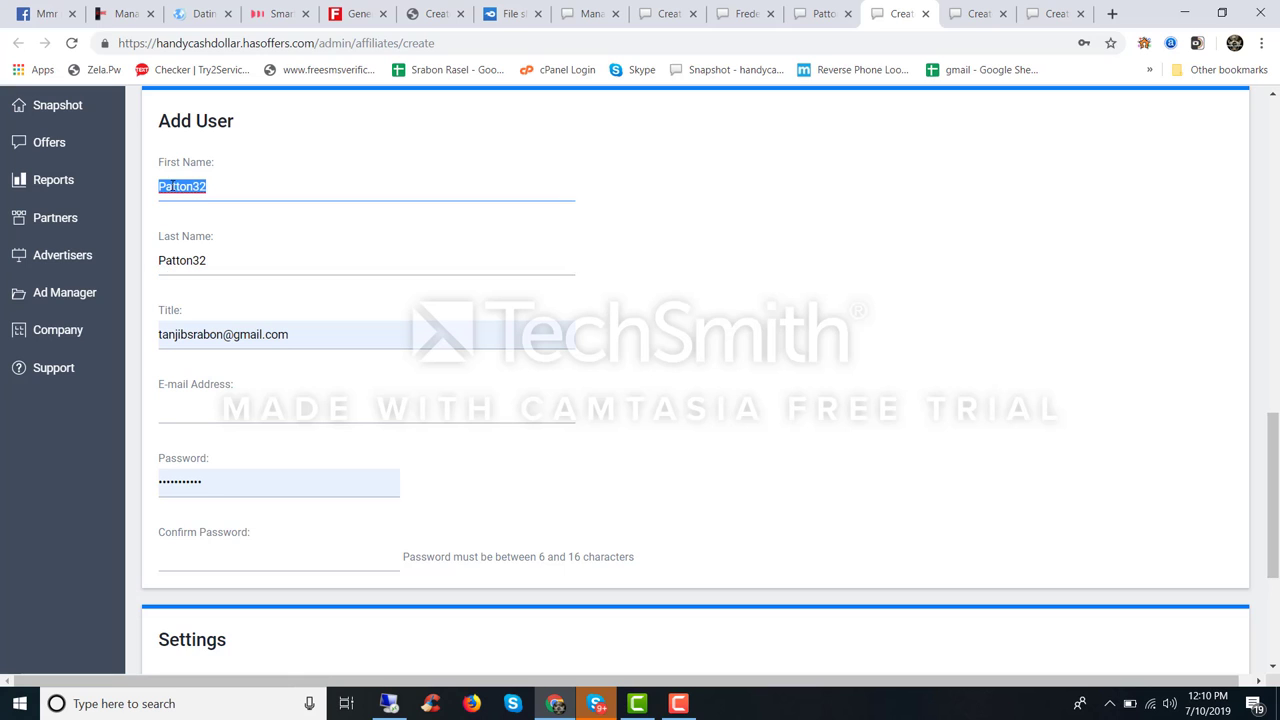
{"action": "type", "text": "sdfhf"}
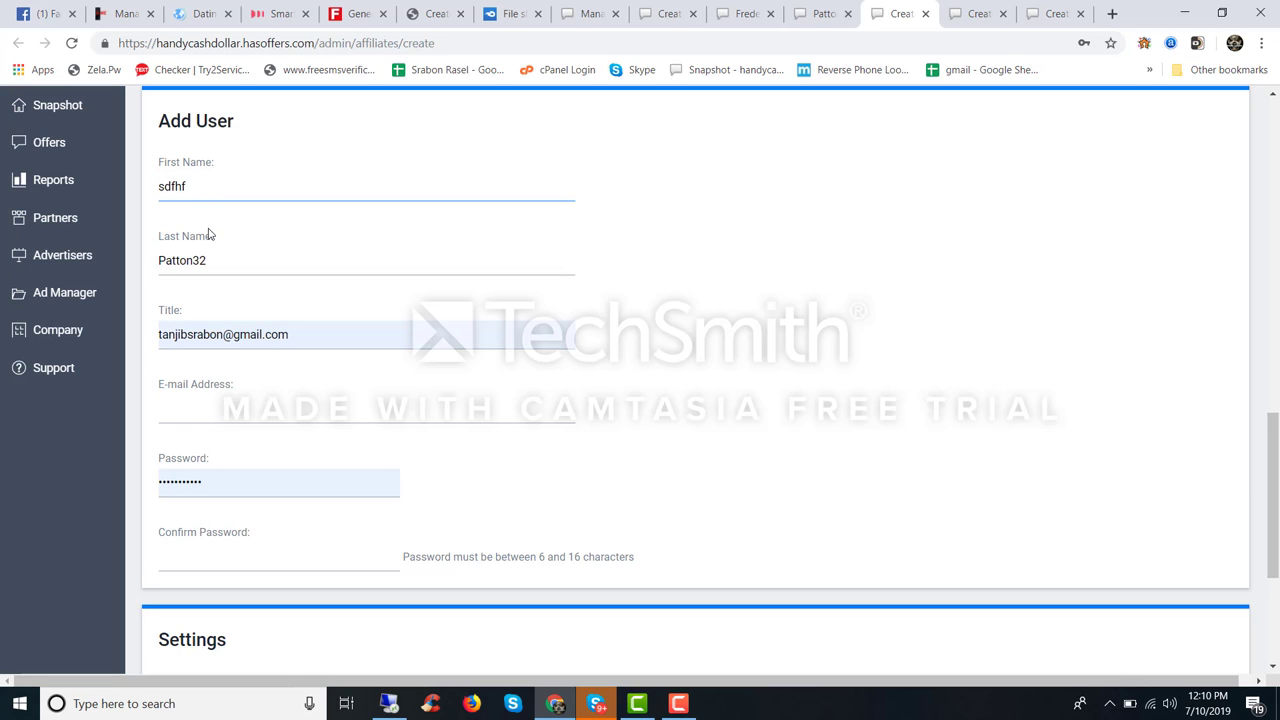
Step: Generate a fresh identity in Fake Name Generator and select its full name
{"action": "key", "text": "ctrl+4"}
{"action": "key", "text": "ctrl+5"}
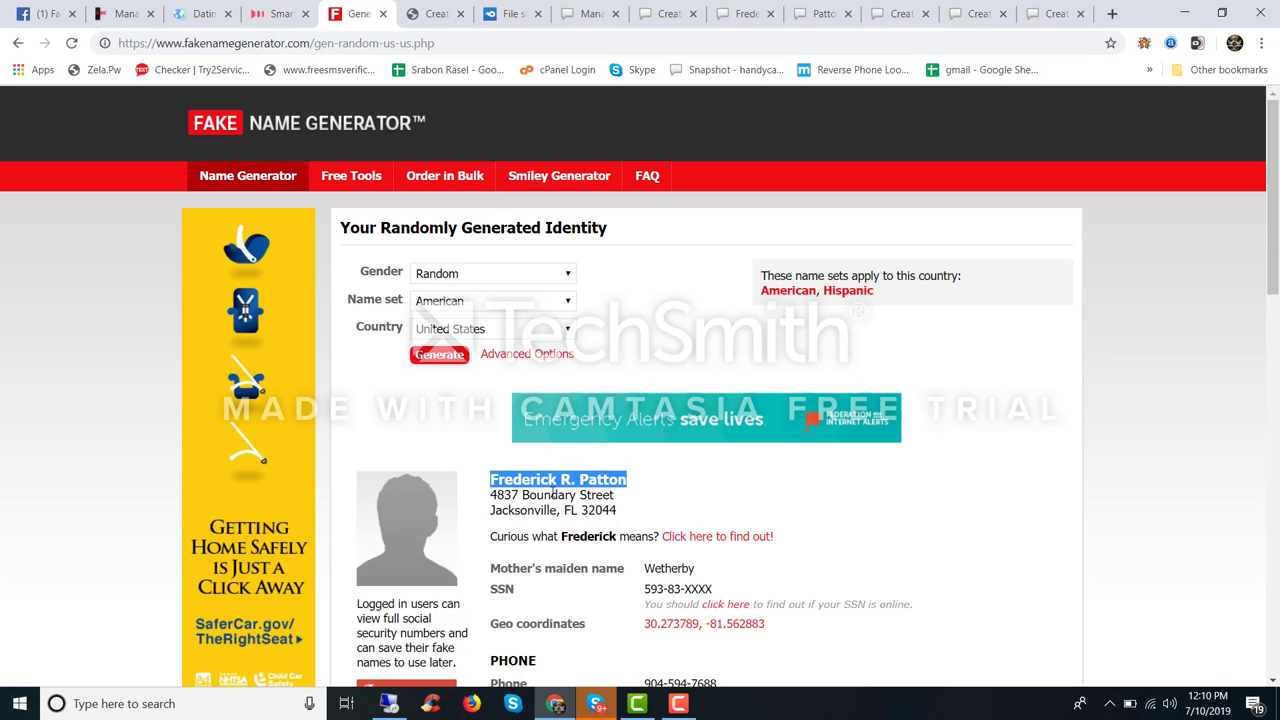
{"action": "left_click", "coordinate": [441, 365]}
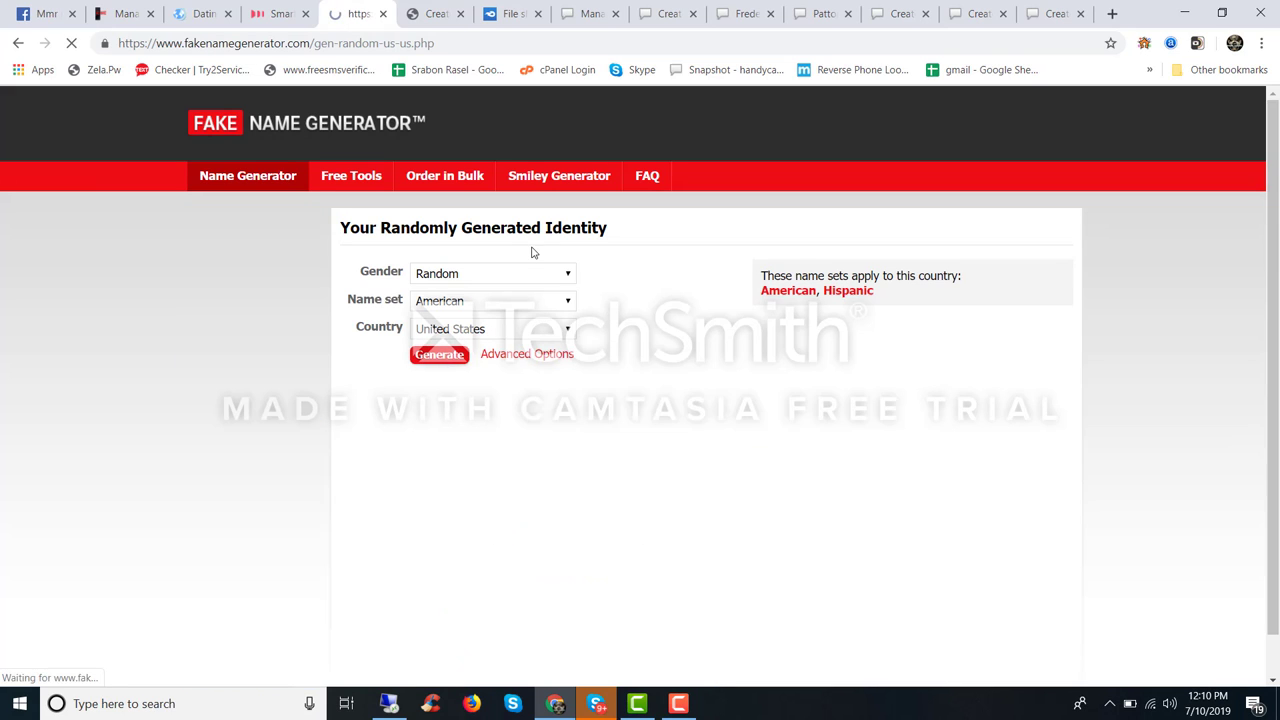
{"action": "left_click_drag", "start_coordinate": [489, 479], "coordinate": [594, 480]}
{"action": "key", "text": "ctrl+c"}
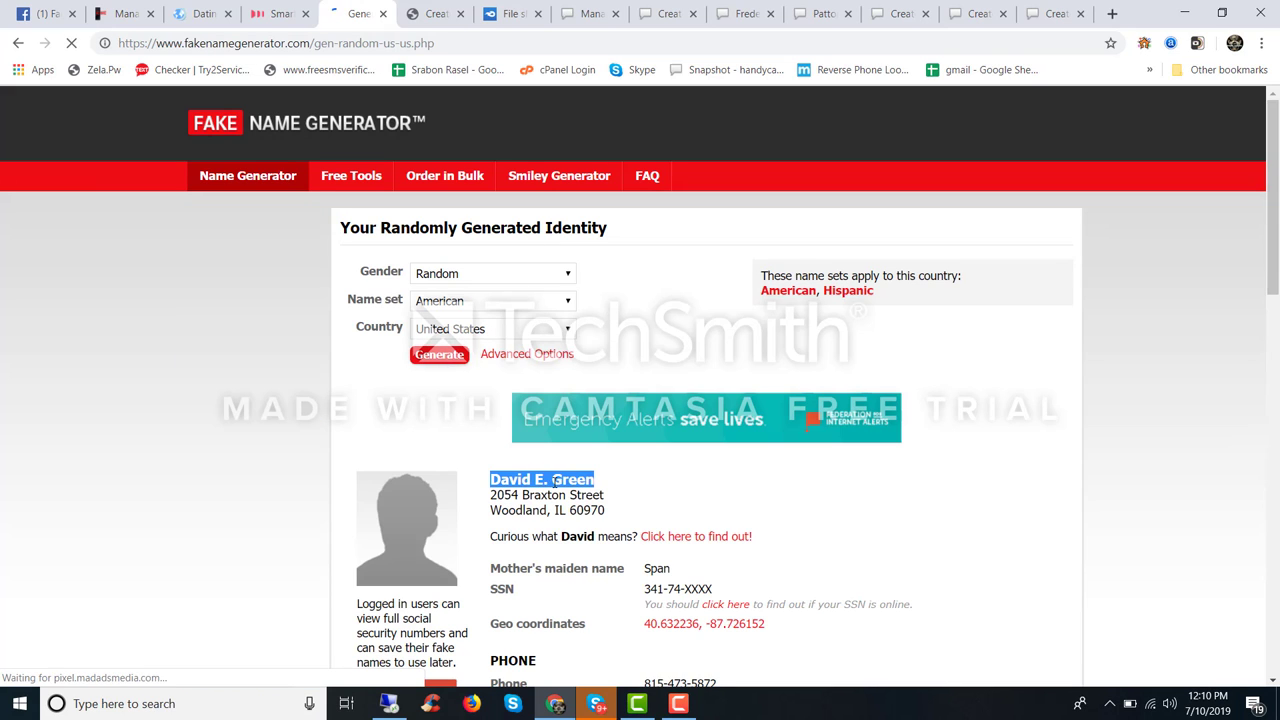
{"action": "left_click", "coordinate": [748, 12]}
Step: Back in the Create Partner form, split the generated full name into First Name and Last Name
{"action": "left_click", "coordinate": [800, 5]}
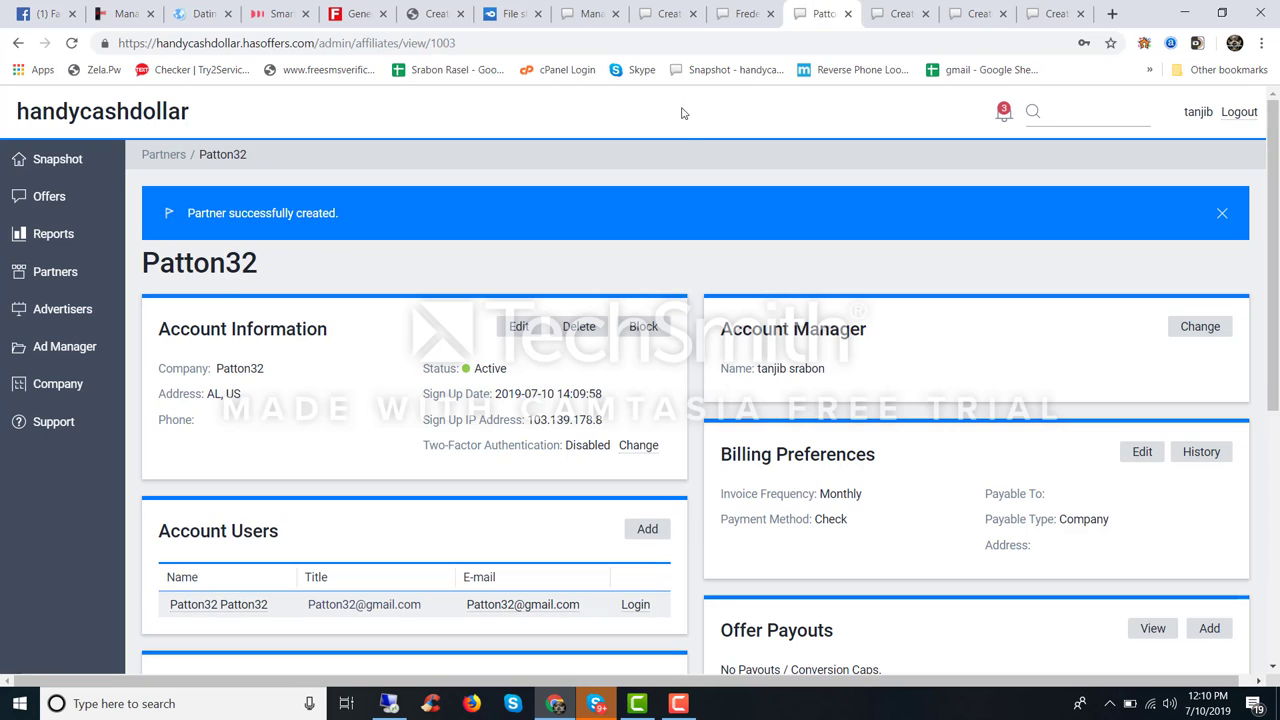
{"action": "left_click", "coordinate": [910, 10]}
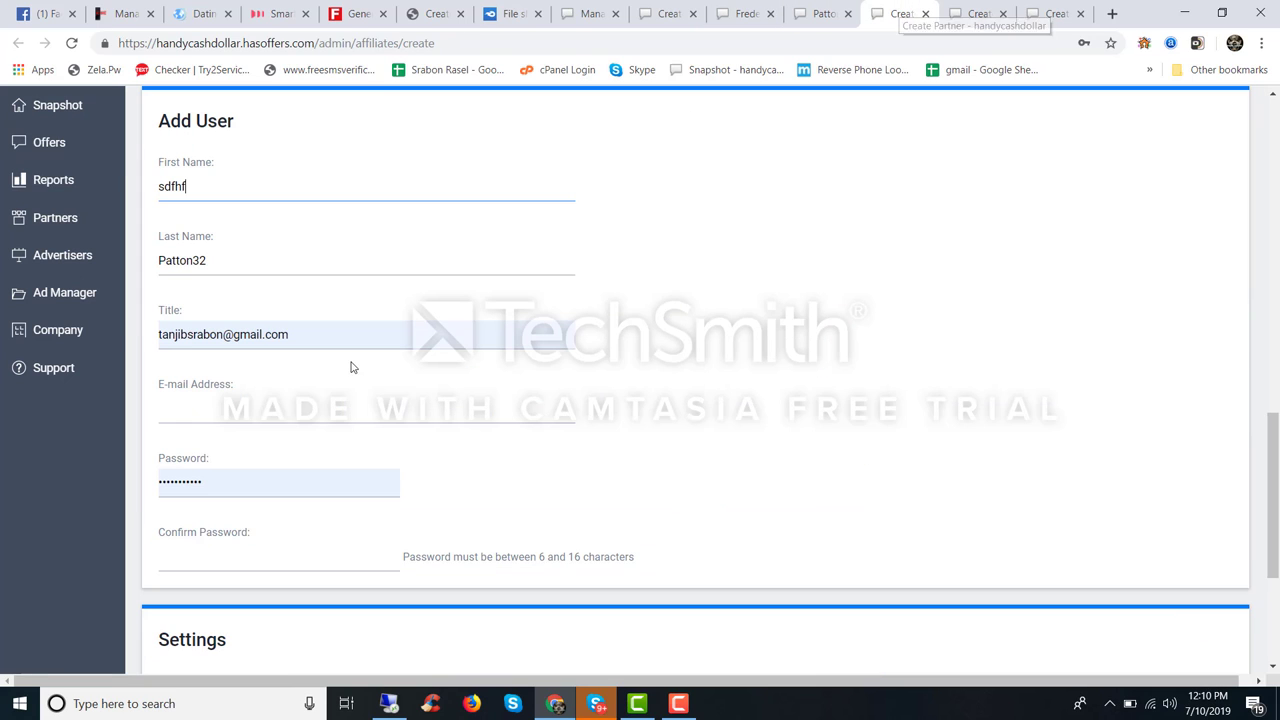
{"action": "double_click", "coordinate": [193, 193]}
{"action": "key", "text": "ctrl+v"}
{"action": "double_click", "coordinate": [219, 186]}
{"action": "key", "text": "ctrl+x"}
{"action": "double_click", "coordinate": [200, 258]}
{"action": "key", "text": "ctrl+v"}
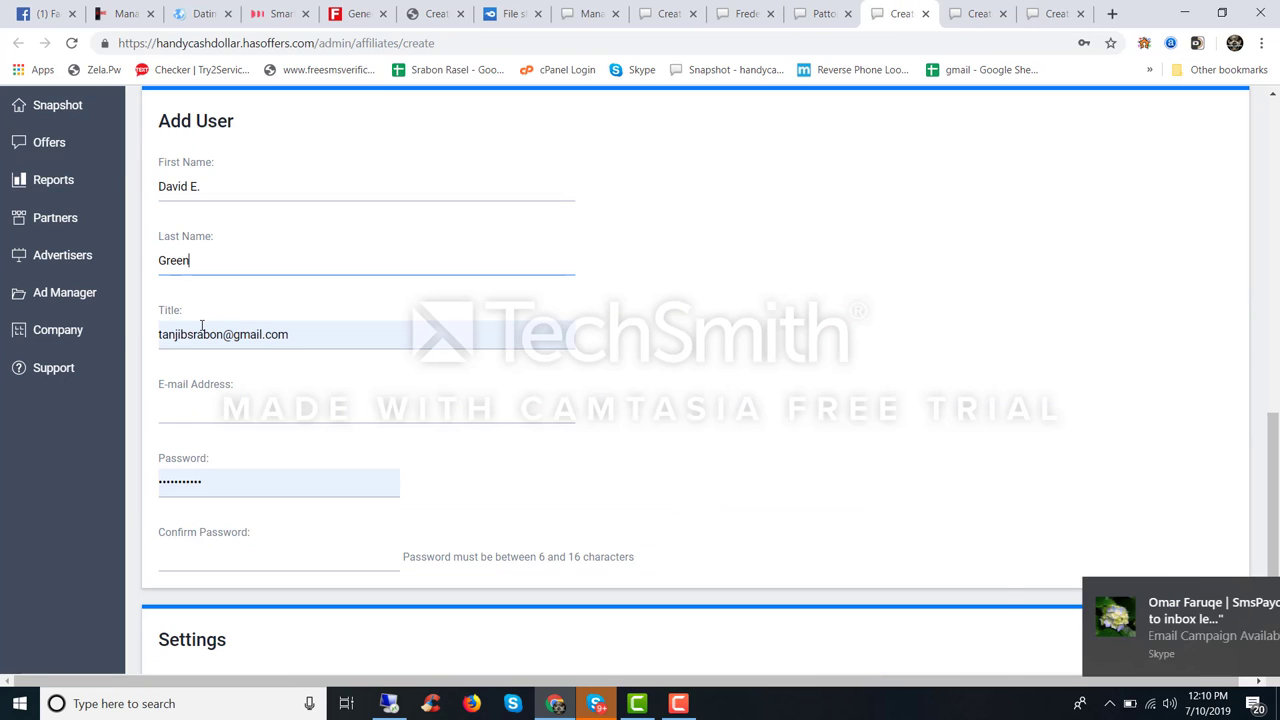
Step: Build the matching e-mail from the surname and enter it in Title and E-mail Address
{"action": "double_click", "coordinate": [201, 330]}
{"action": "key", "text": "ctrl+v"}
{"action": "type", "text": "45"}
{"action": "left_click", "coordinate": [196, 402]}
{"action": "key", "text": "ctrl+v"}
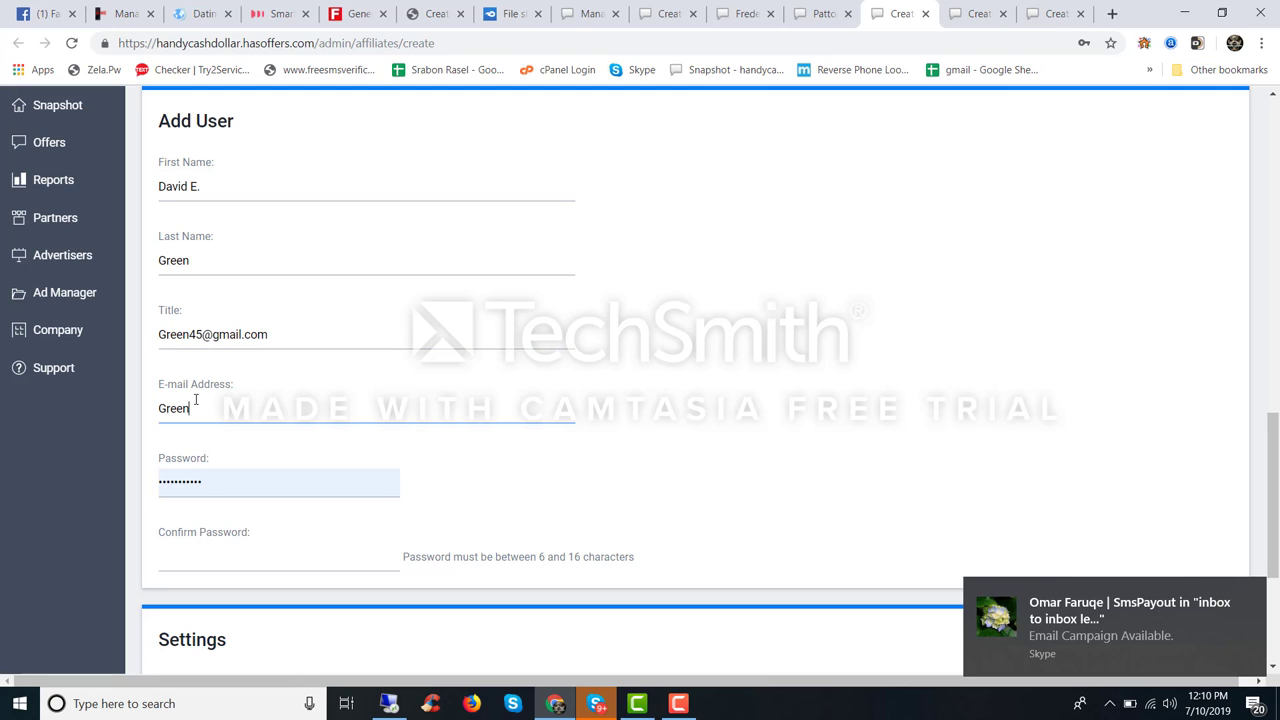
{"action": "double_click", "coordinate": [215, 335]}
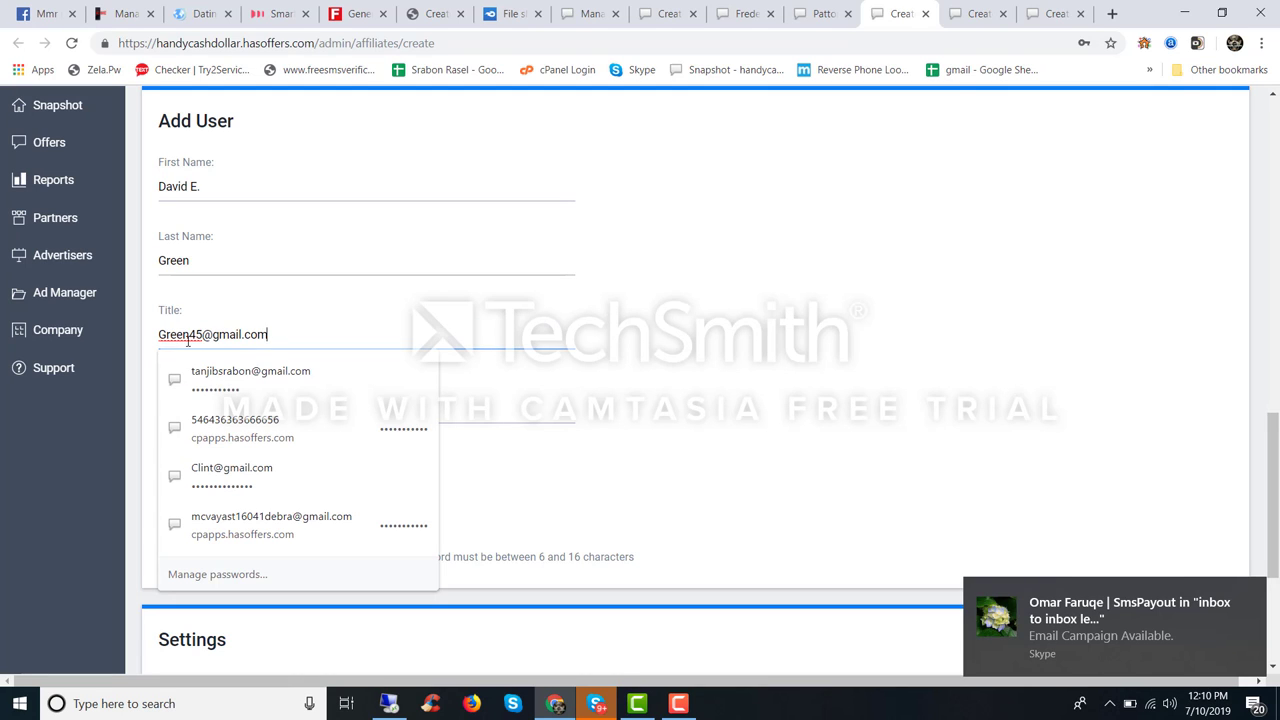
{"action": "triple_click", "coordinate": [189, 335]}
{"action": "left_click", "coordinate": [374, 329]}
{"action": "left_click", "coordinate": [543, 363]}
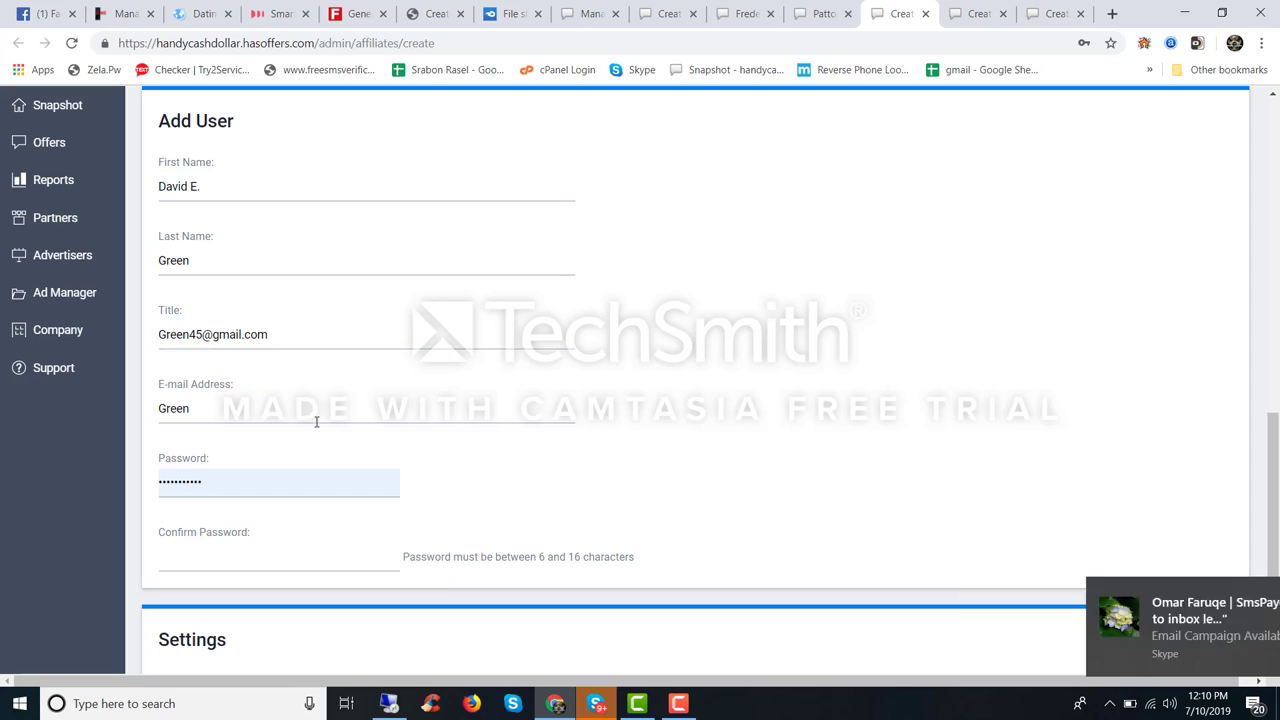
{"action": "double_click", "coordinate": [251, 410]}
{"action": "key", "text": "ctrl+v"}
Step: Paste a password into both password fields and attempt to save, dismissing the password-length warning
{"action": "double_click", "coordinate": [229, 474]}
{"action": "key", "text": "ctrl+v"}
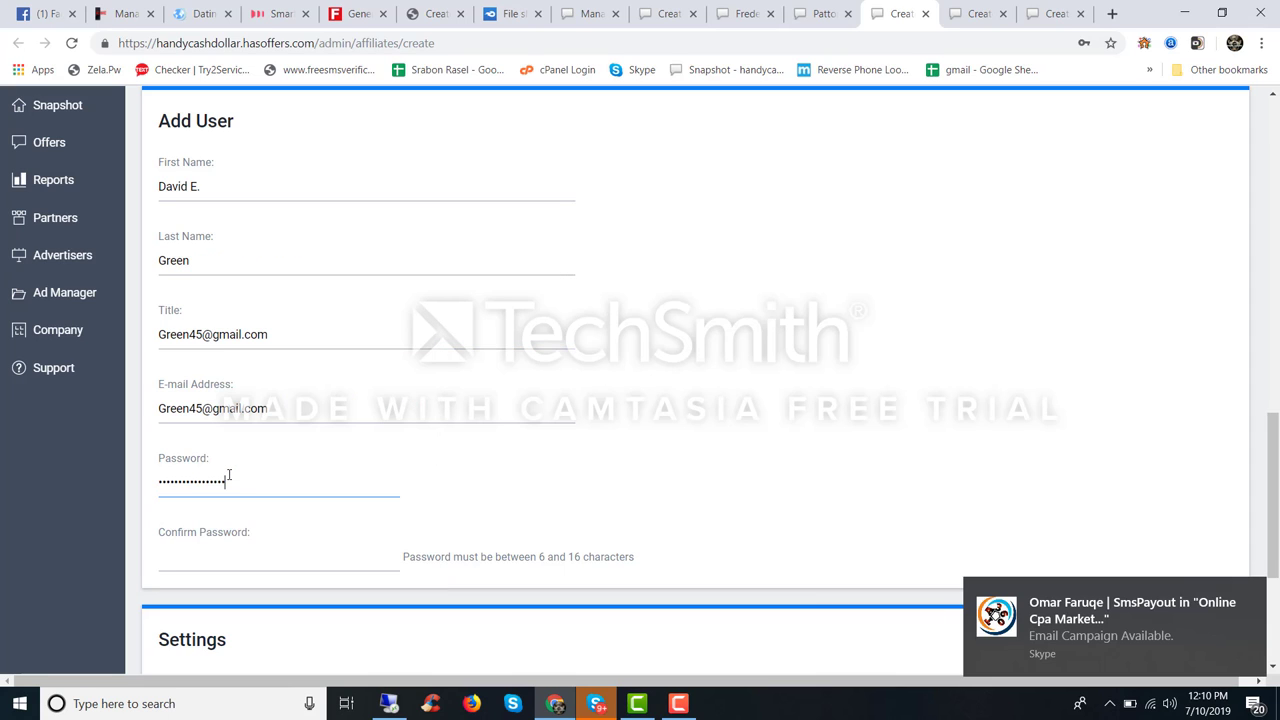
{"action": "left_click", "coordinate": [218, 555]}
{"action": "key", "text": "ctrl+v"}
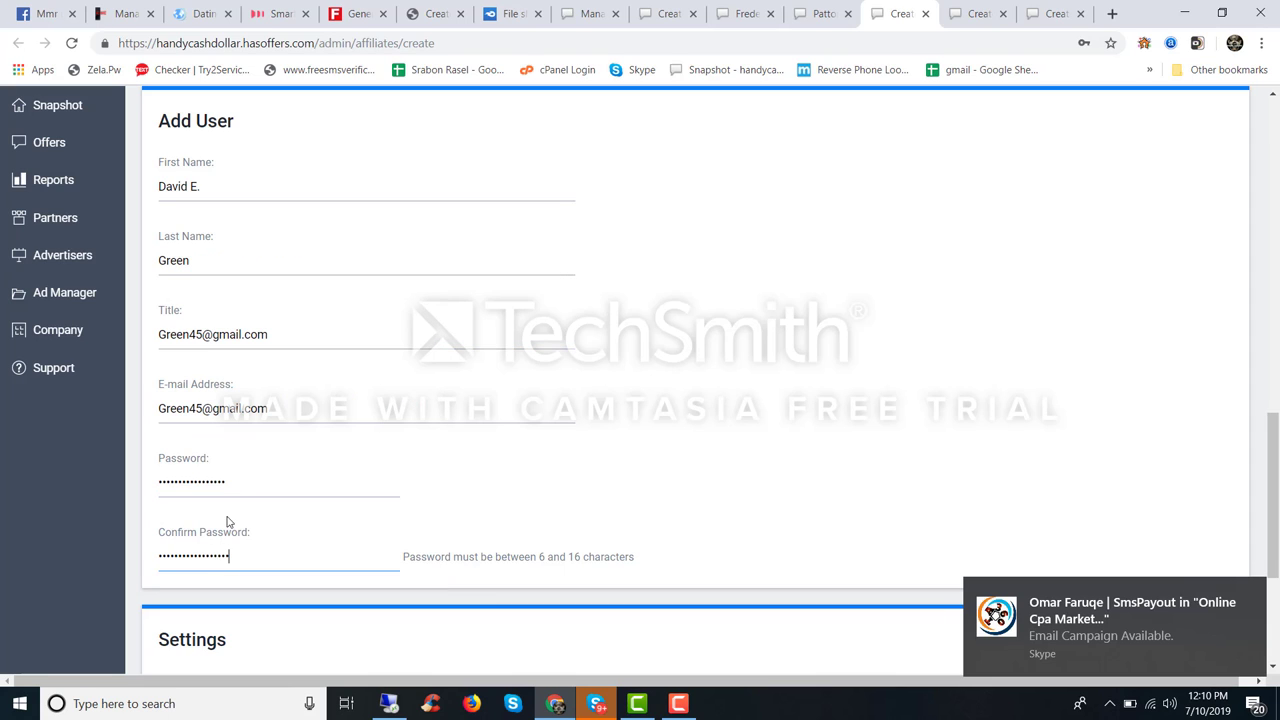
{"action": "left_click", "coordinate": [238, 489]}
{"action": "scroll", "coordinate": [243, 487], "scroll_direction": "down", "scroll_amount": 3}
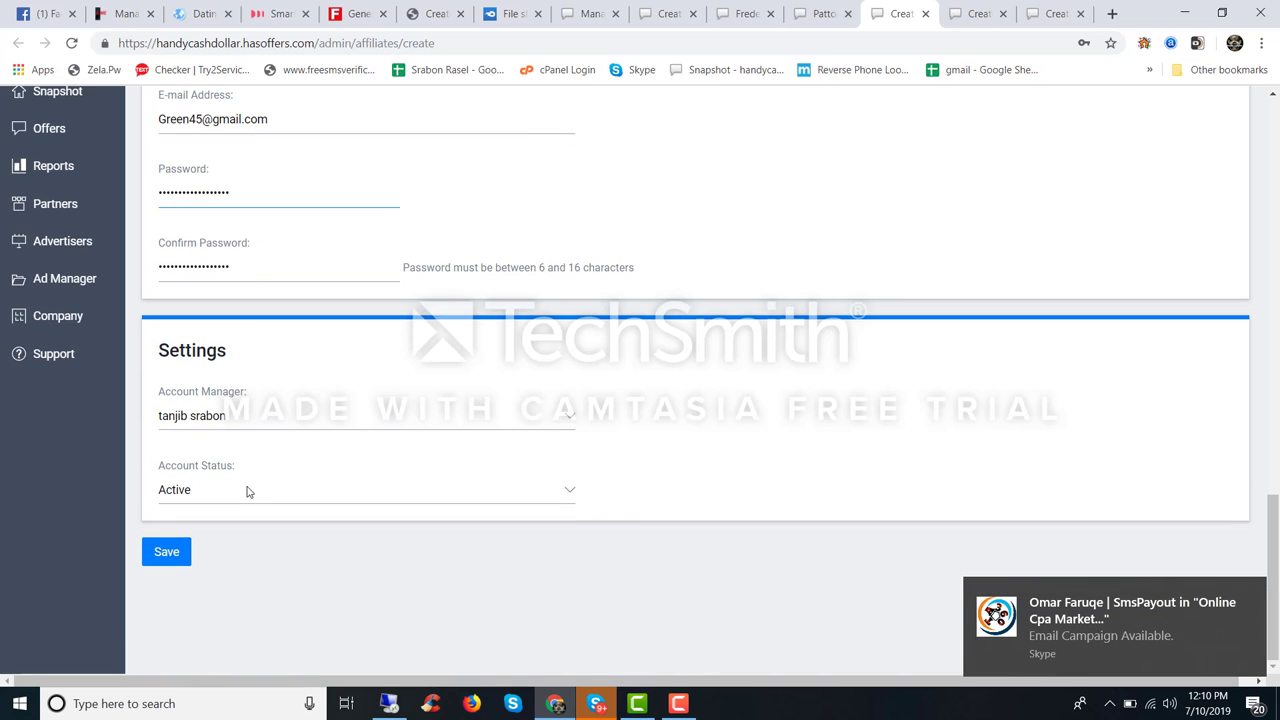
{"action": "left_click", "coordinate": [178, 551]}
{"action": "left_click", "coordinate": [786, 139]}
Step: Clear the too-long password and reuse the e-mail's user part as password and confirmation
{"action": "scroll", "coordinate": [200, 305], "scroll_direction": "up", "scroll_amount": 2}
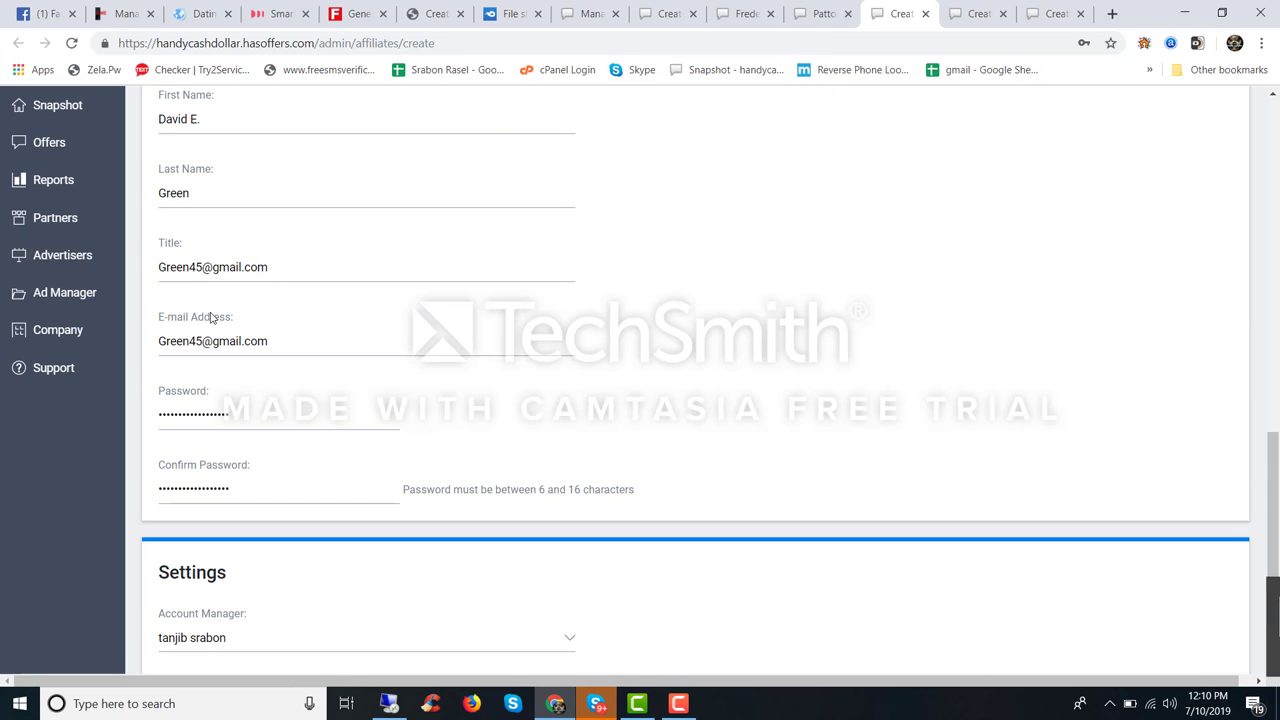
{"action": "left_click", "coordinate": [189, 412]}
{"action": "key", "text": "ctrl+a"}
{"action": "key", "text": "BackSpace"}
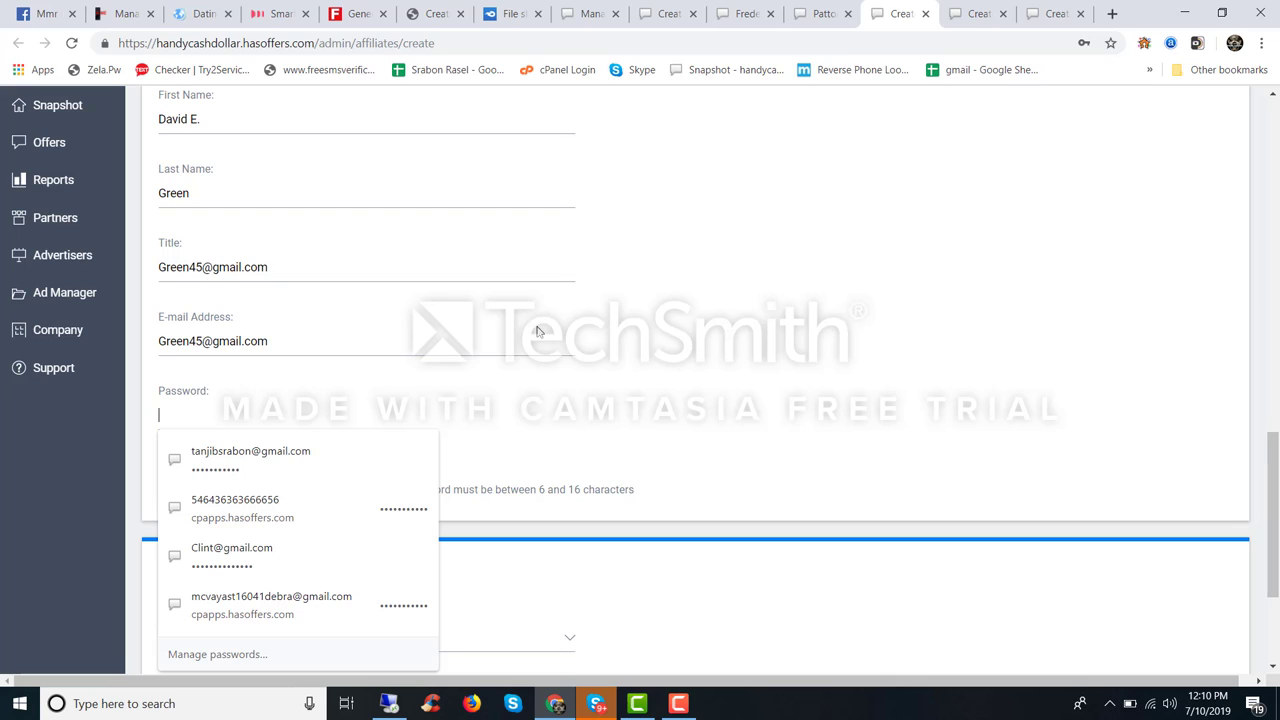
{"action": "double_click", "coordinate": [180, 341]}
{"action": "key", "text": "ctrl+c"}
{"action": "left_click", "coordinate": [197, 420]}
{"action": "key", "text": "ctrl+v"}
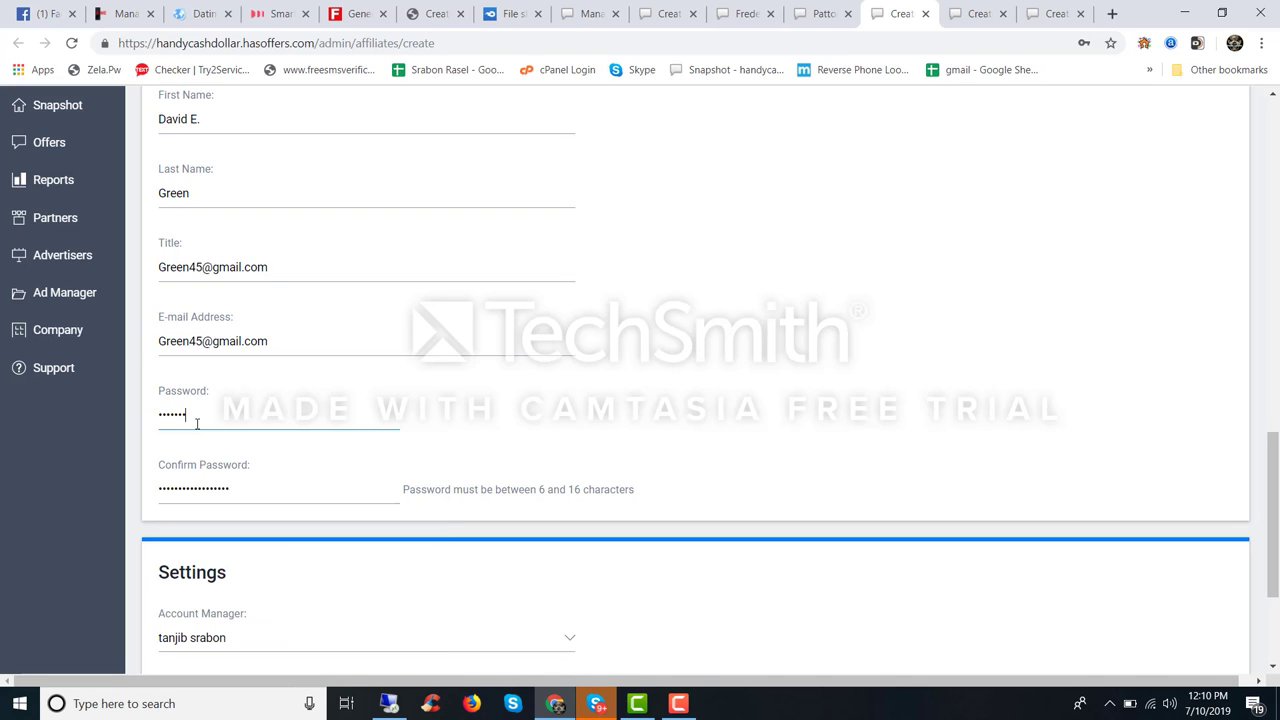
{"action": "left_click", "coordinate": [211, 477]}
{"action": "key", "text": "ctrl+a"}
{"action": "key", "text": "ctrl+v"}
Step: Replace the password with a new 9-character one, re-enter the confirmation, and submit the partner account
{"action": "scroll", "coordinate": [213, 523], "scroll_direction": "down", "scroll_amount": 3}
{"action": "left_click", "coordinate": [200, 192]}
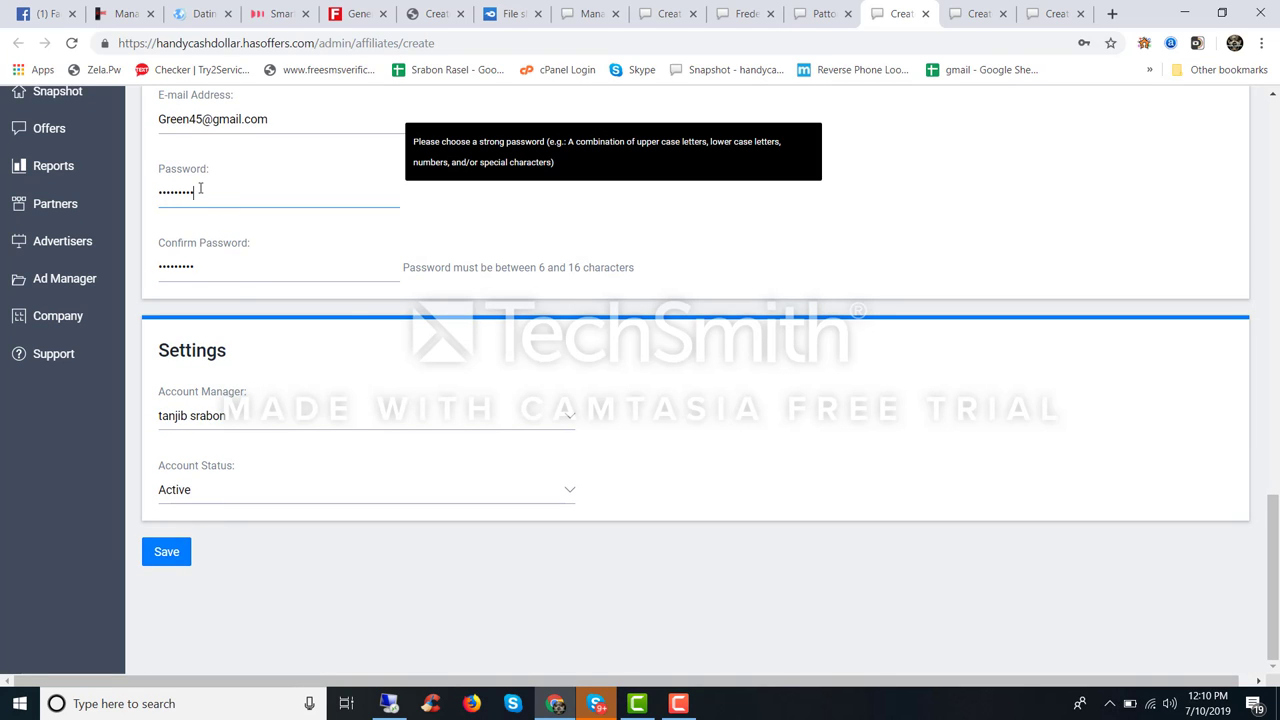
{"action": "key", "text": "ctrl+a"}
{"action": "key", "text": "BackSpace"}
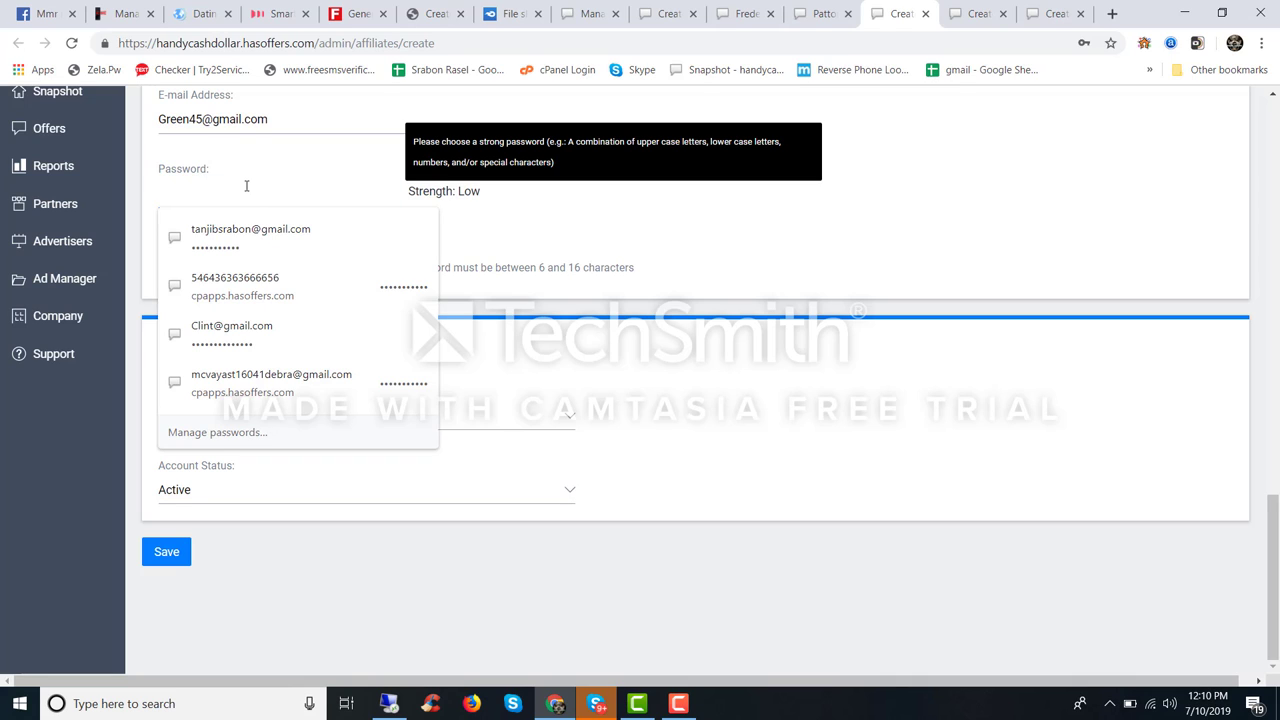
{"action": "type", "text": "•••••••••"}
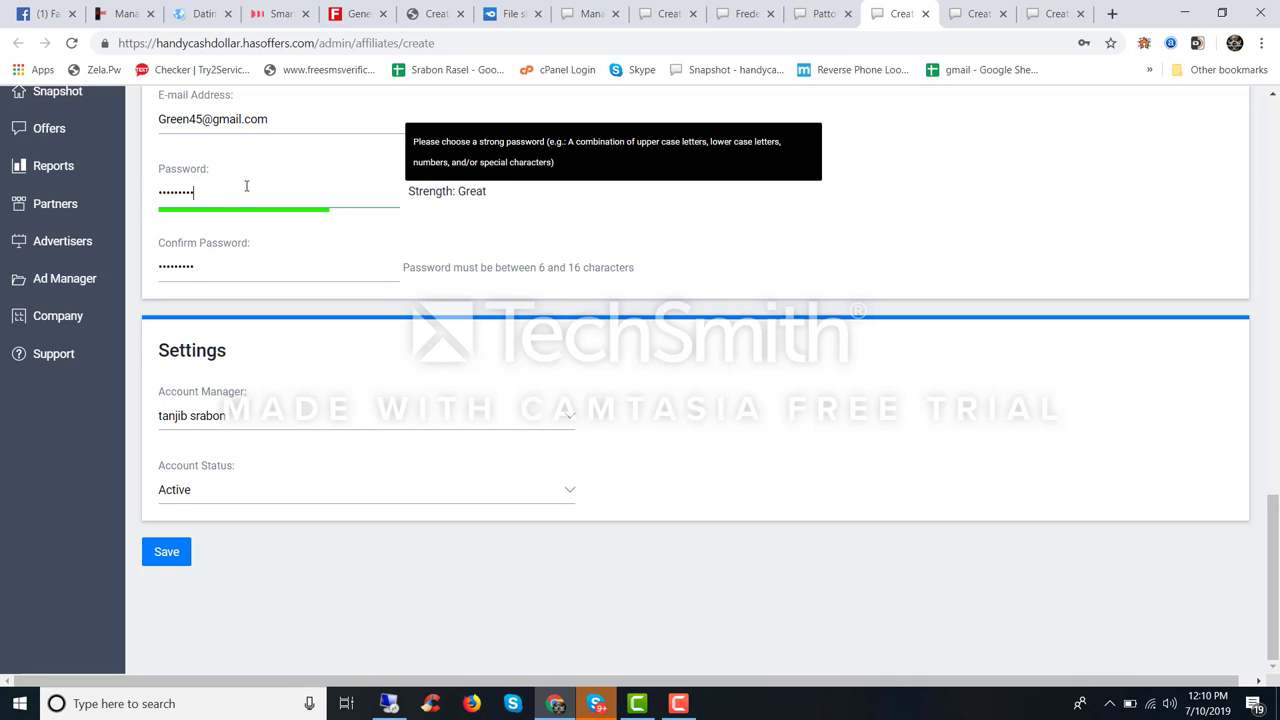
{"action": "key", "text": "Tab"}
{"action": "type", "text": "•"}
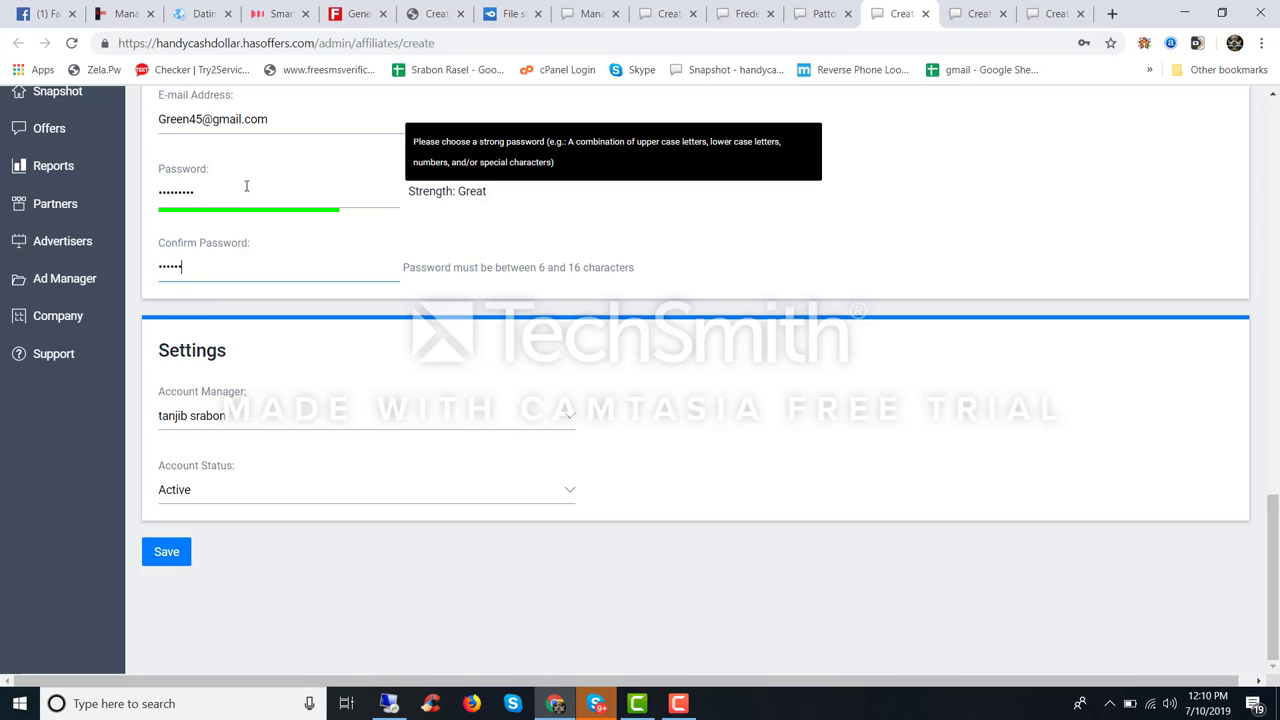
{"action": "left_click", "coordinate": [166, 551]}
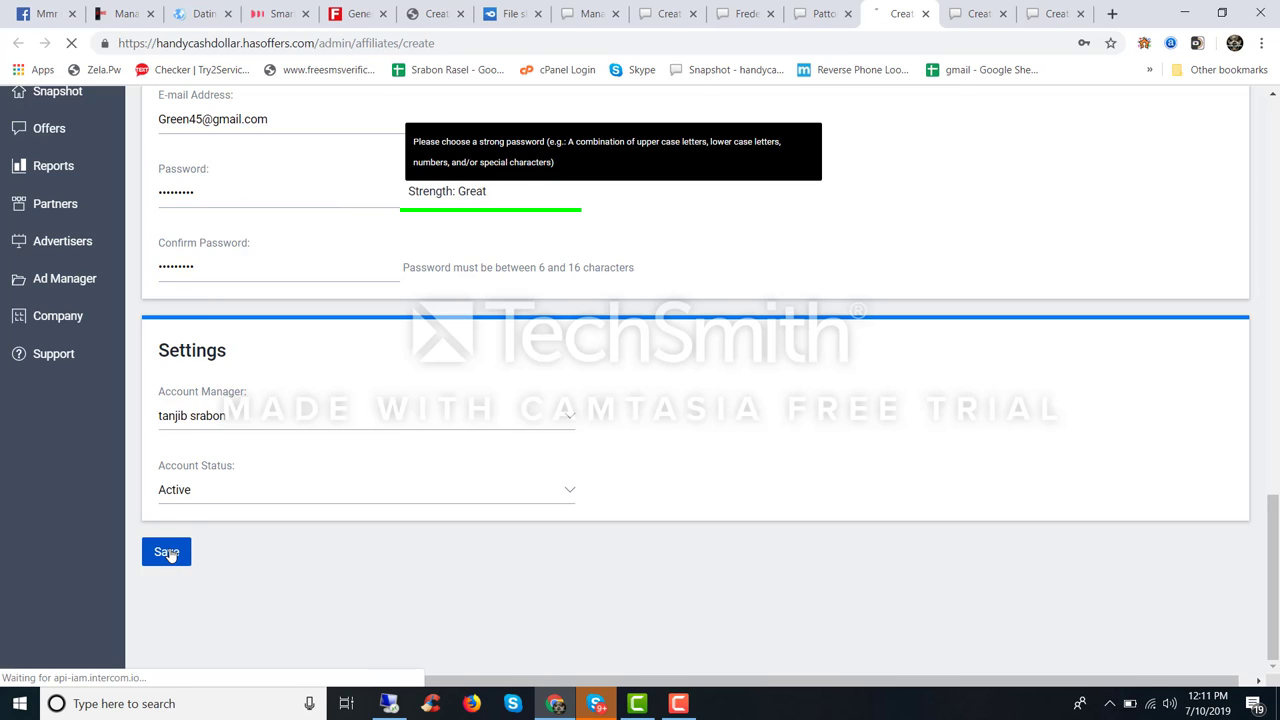